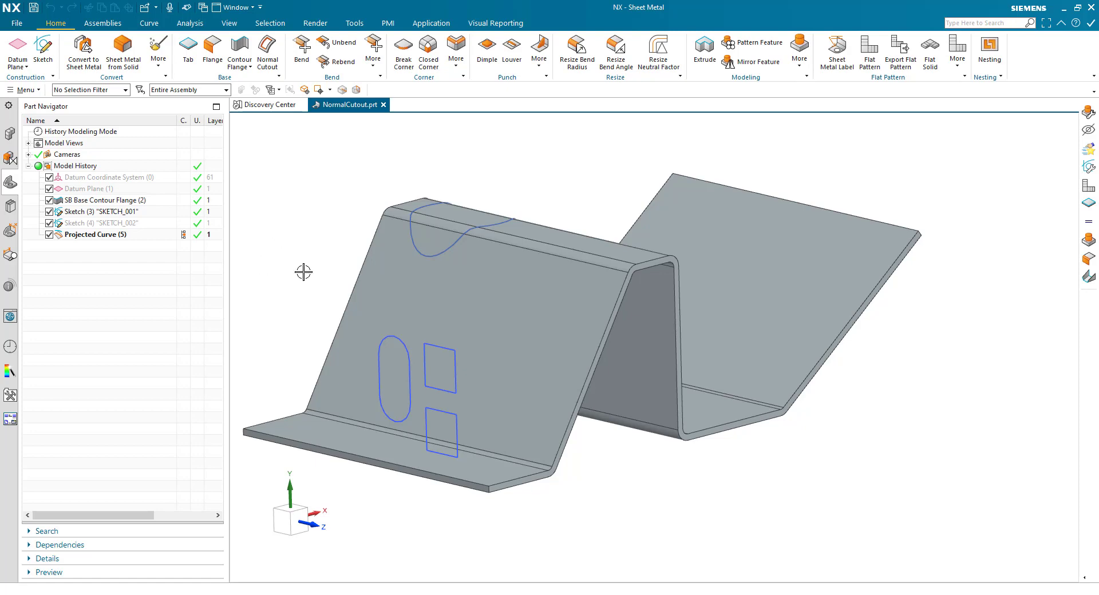
# Extrude the lower rectangle as a subtracting cut through the sheet metal part, ending at 255 mm.
pyautogui.moveTo(303, 272)
pyautogui.mouseDown(button='middle')
pyautogui.moveTo(351, 372)
pyautogui.moveTo(334, 313)
pyautogui.moveTo(403, 358)
pyautogui.mouseUp(button='middle')
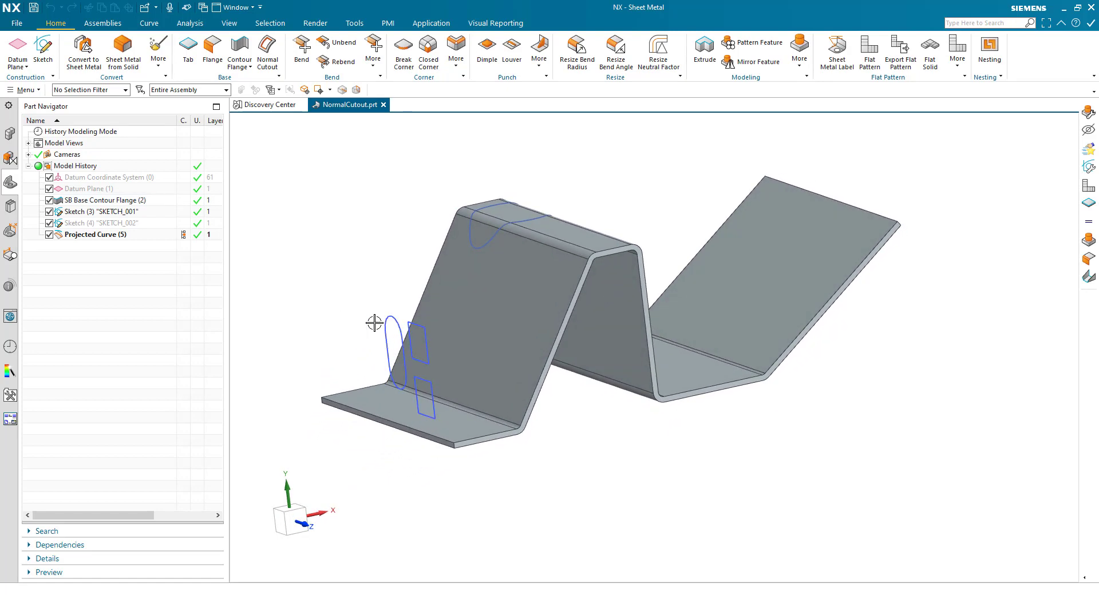
pyautogui.moveTo(342, 272); pyautogui.dragTo(342, 272, button='middle')
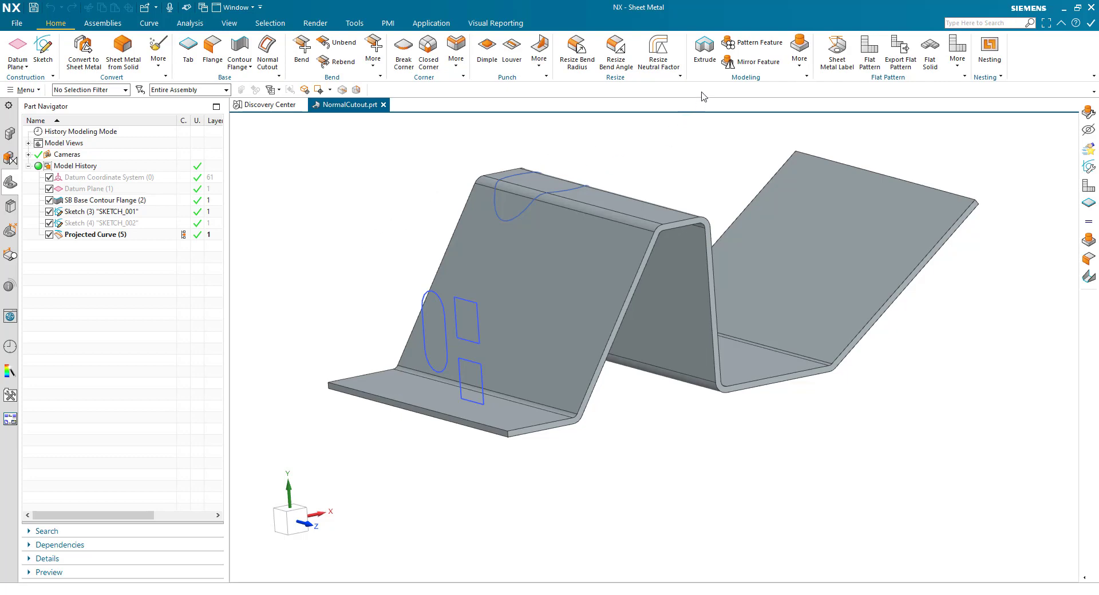
pyautogui.click(705, 51)
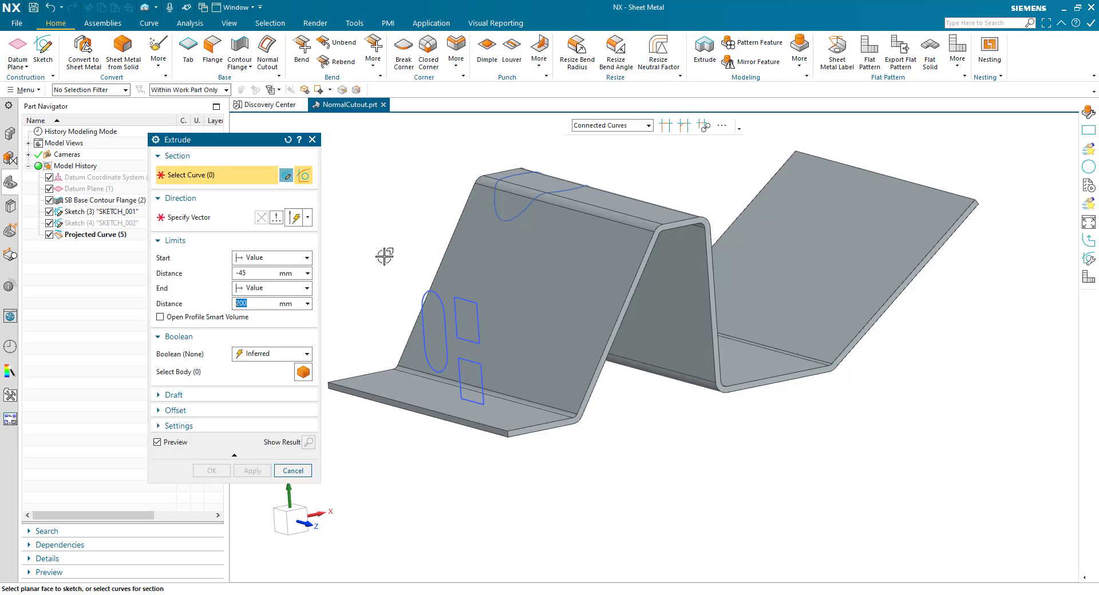
pyautogui.click(484, 368)
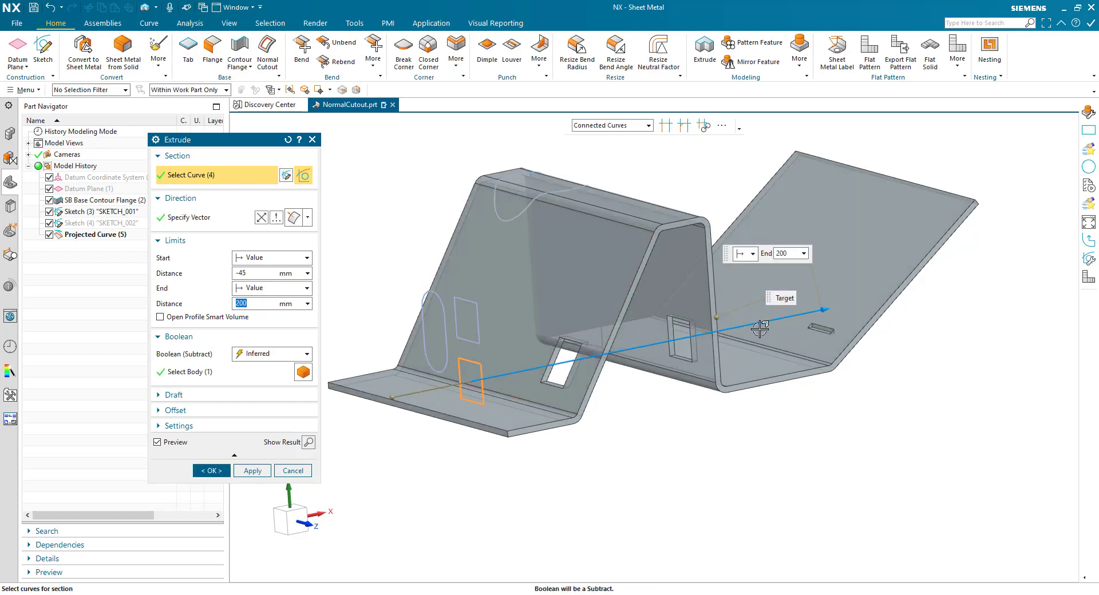
pyautogui.moveTo(824, 311); pyautogui.dragTo(921, 291)
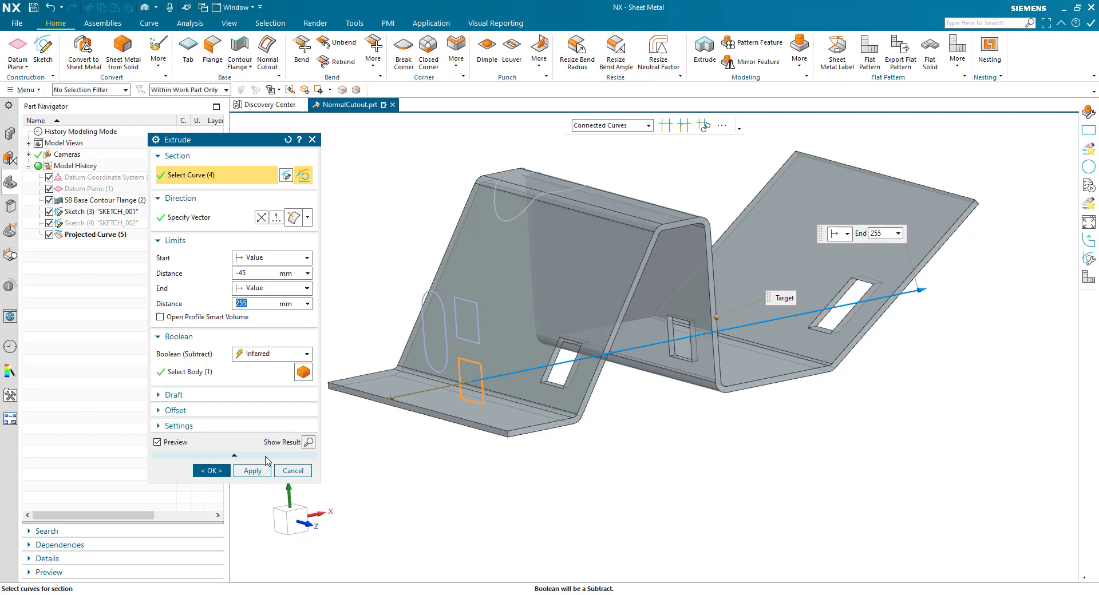
pyautogui.click(213, 470)
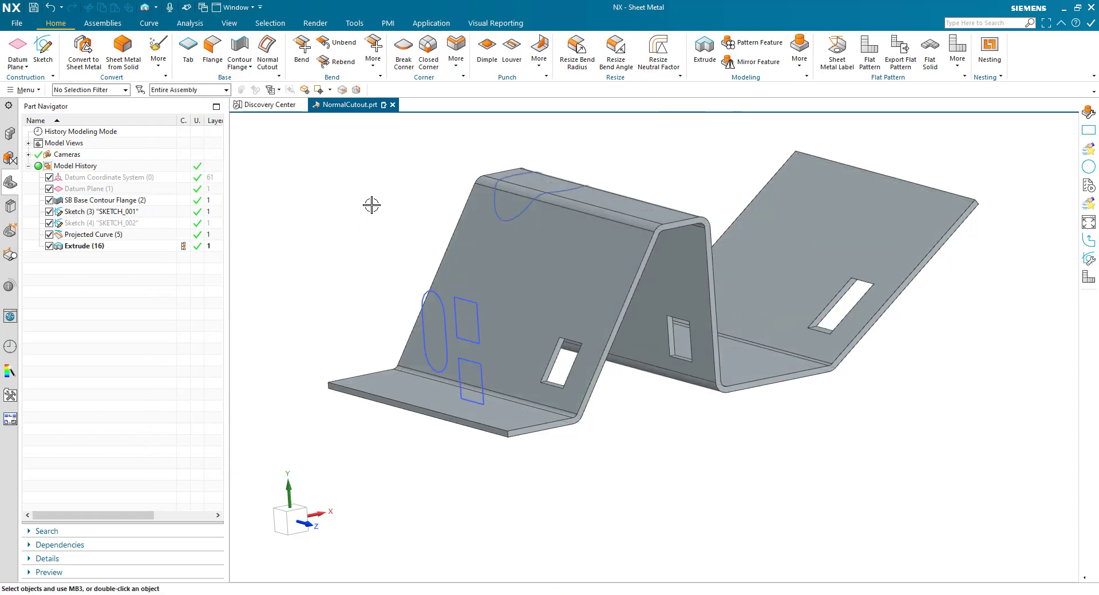
# Turn on section clipping and examine the wall angles of the extruded cut in the sloped flanges.
pyautogui.click(228, 24)
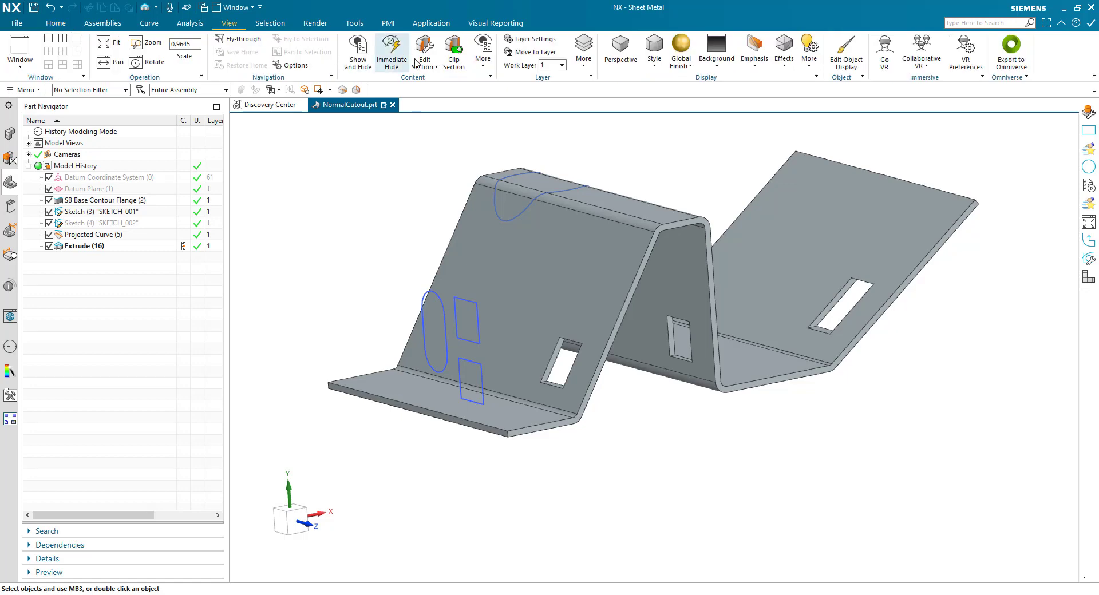
pyautogui.click(454, 53)
pyautogui.scroll(5, 604, 407)
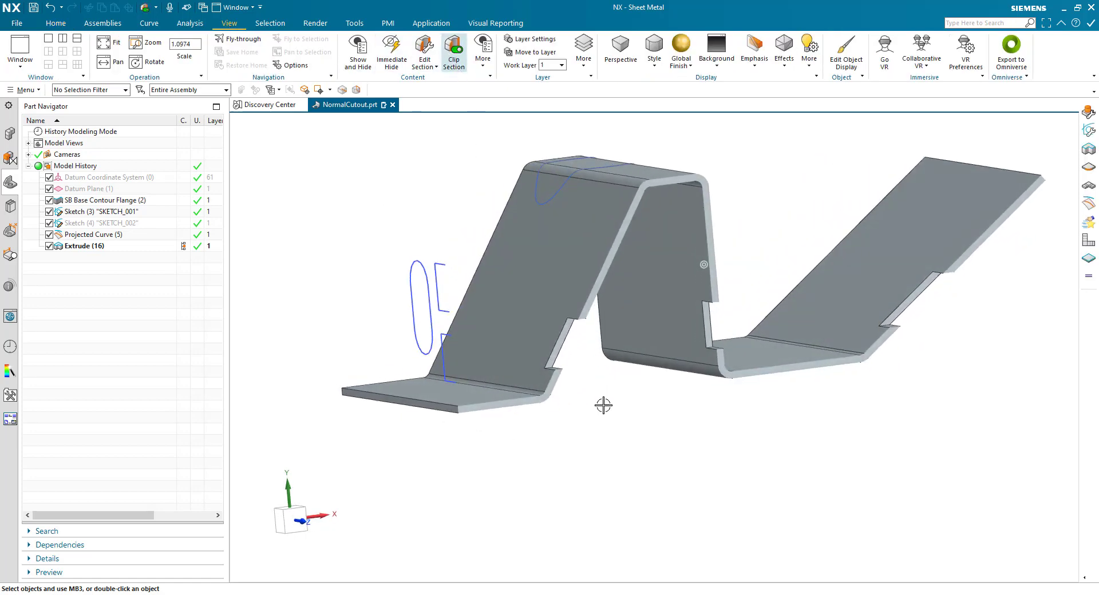
pyautogui.scroll(3, 605, 436)
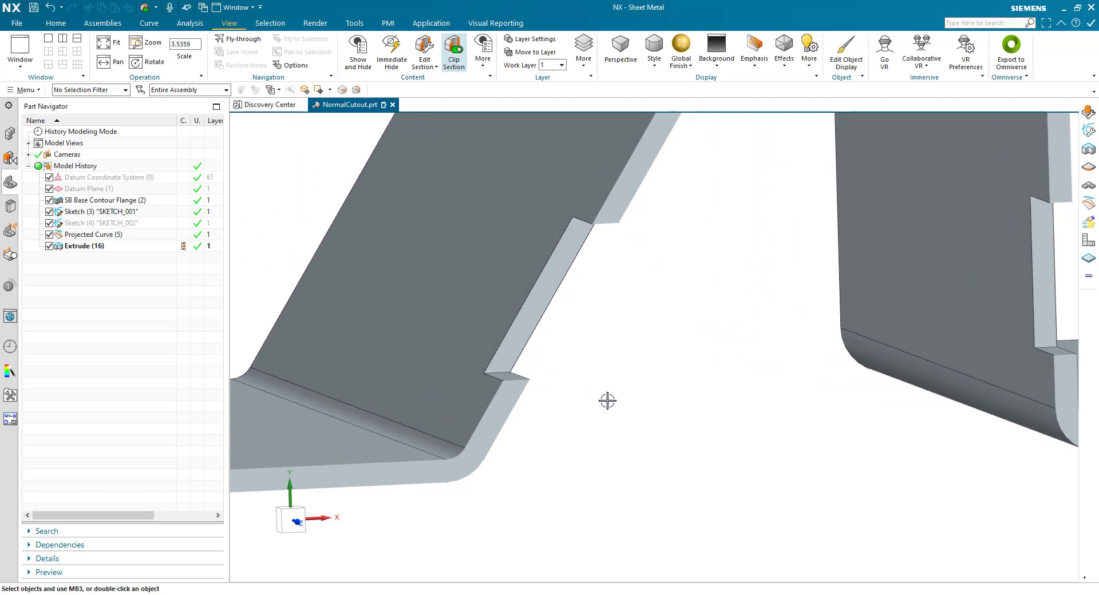
pyautogui.scroll(-5, 606, 400)
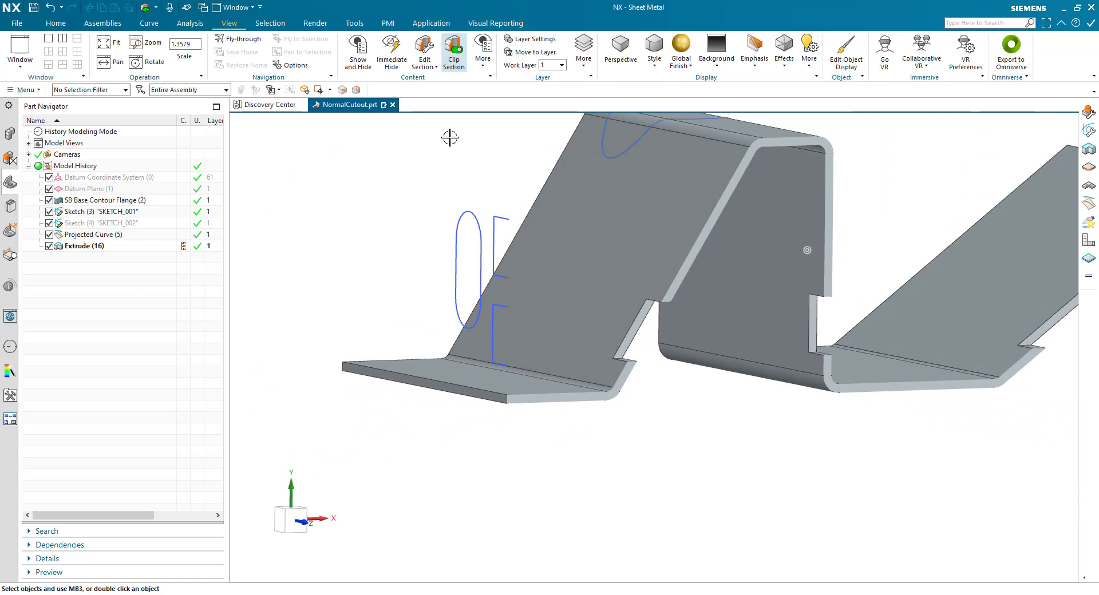
# Create a Normal Cutout from the upper rectangle using the Thickness cut method and Through All limits.
pyautogui.click(57, 24)
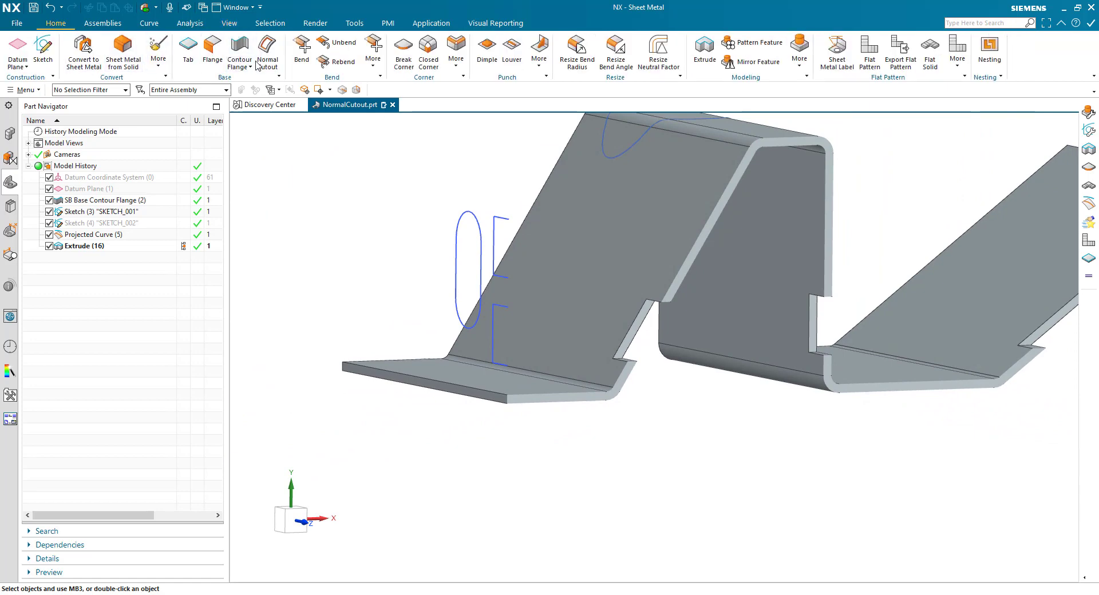
pyautogui.click(267, 52)
pyautogui.click(287, 140)
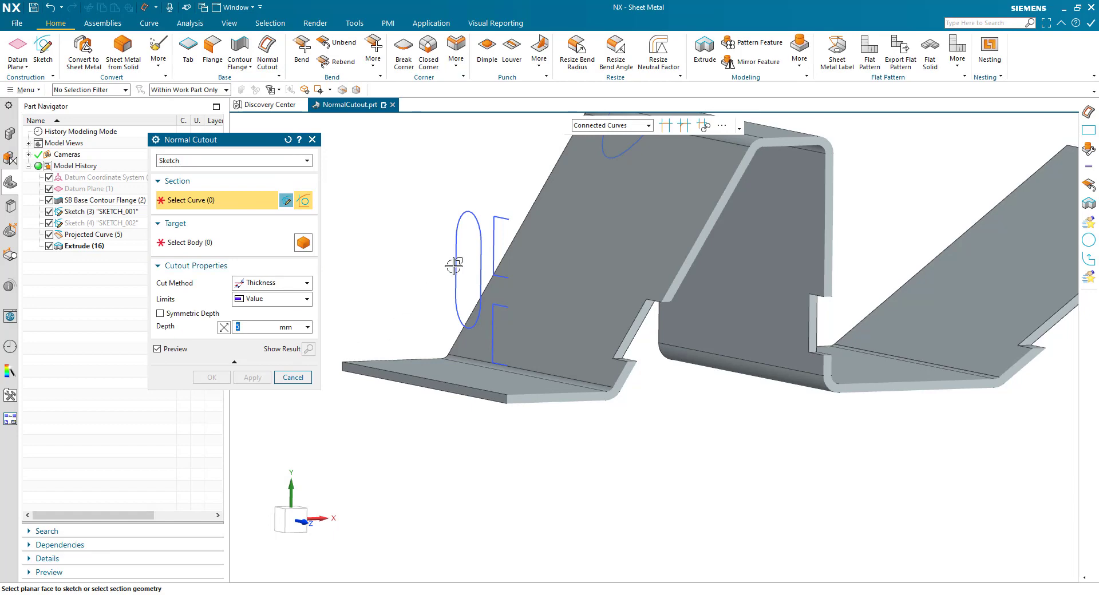
pyautogui.click(489, 232)
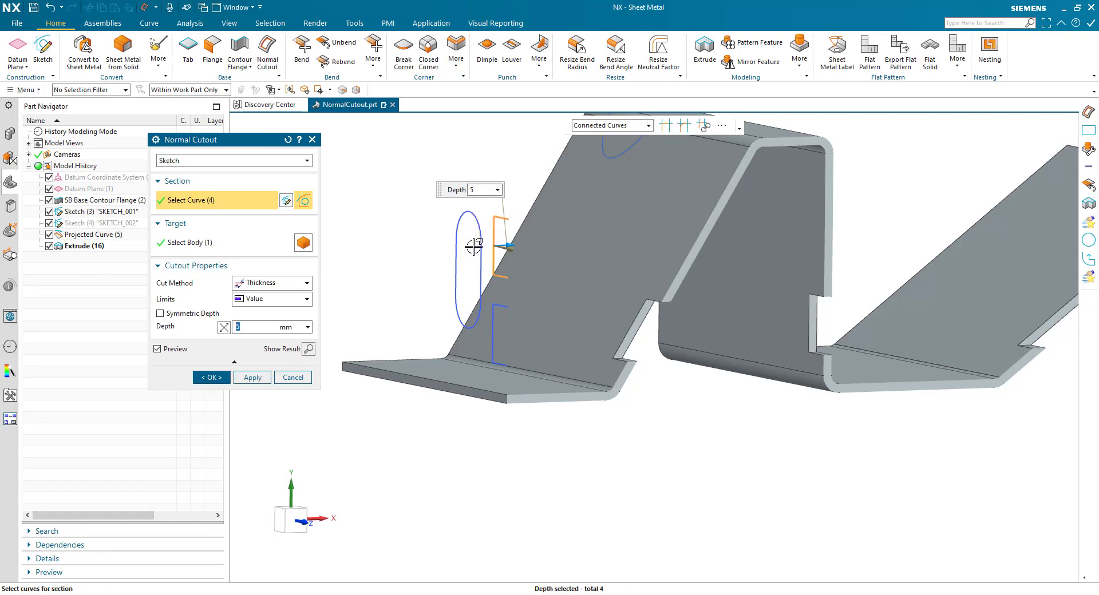
pyautogui.click(263, 302)
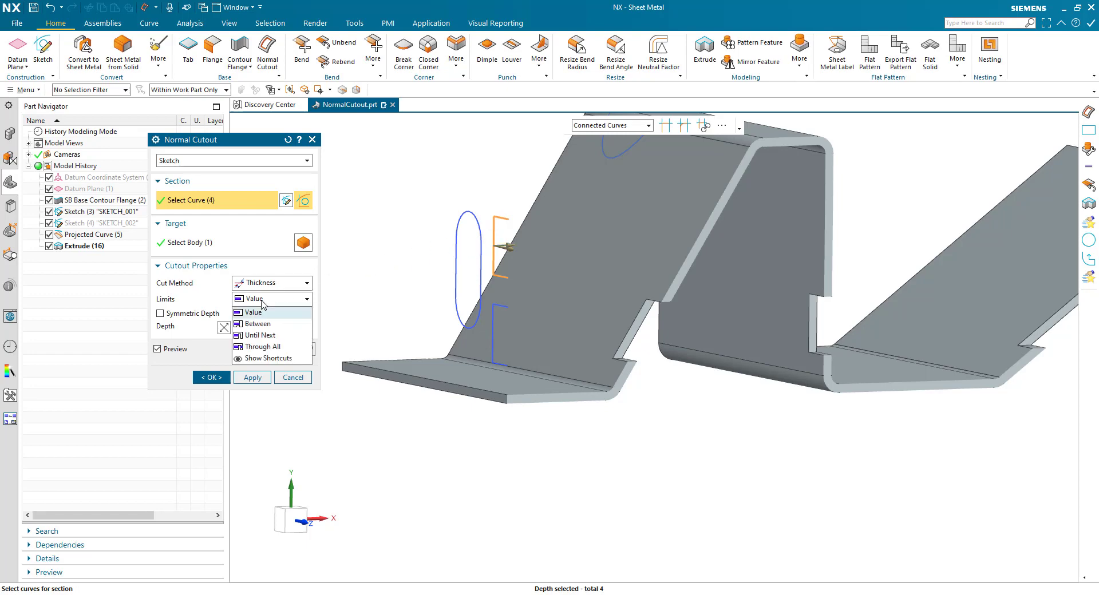
pyautogui.click(277, 345)
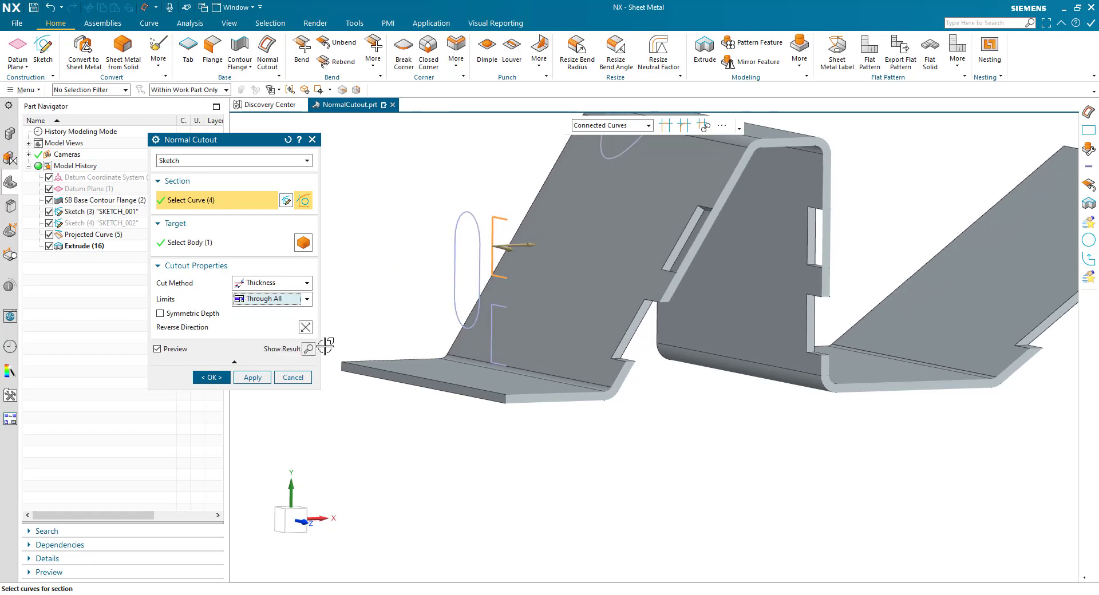
pyautogui.click(222, 378)
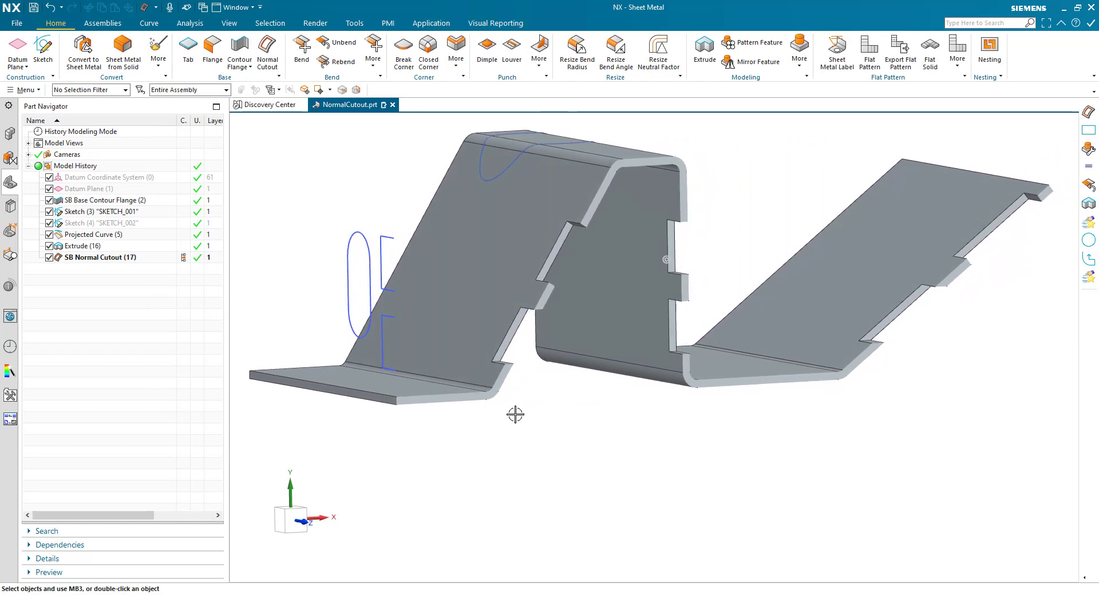
# Compare the sectioned walls of the normal cutout and the extruded cut, and turn off section clipping.
pyautogui.scroll(3, 519, 401)
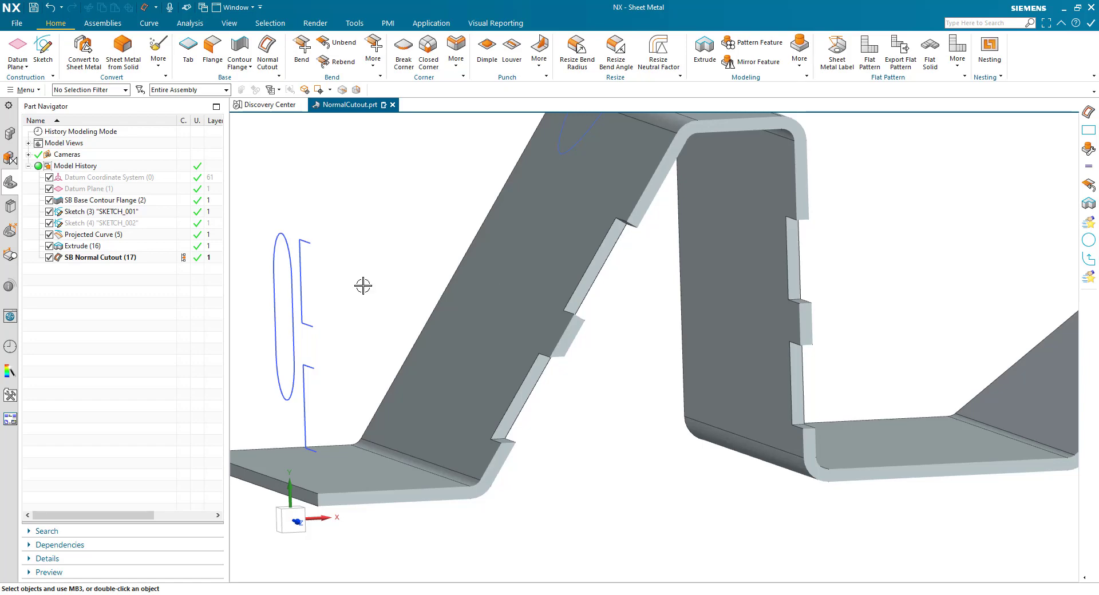
pyautogui.click(229, 23)
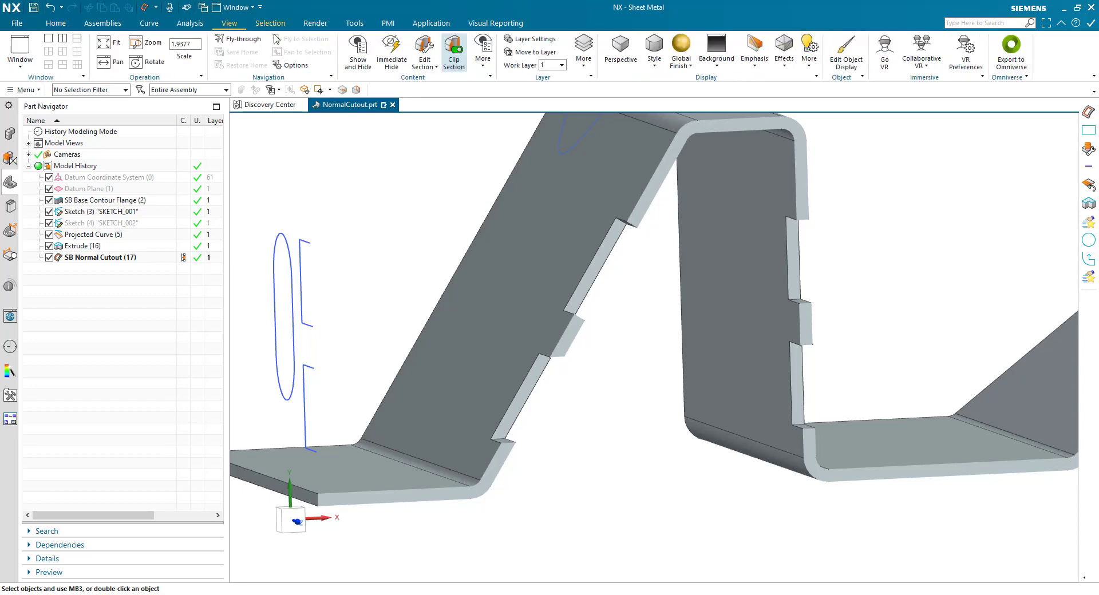
pyautogui.click(456, 54)
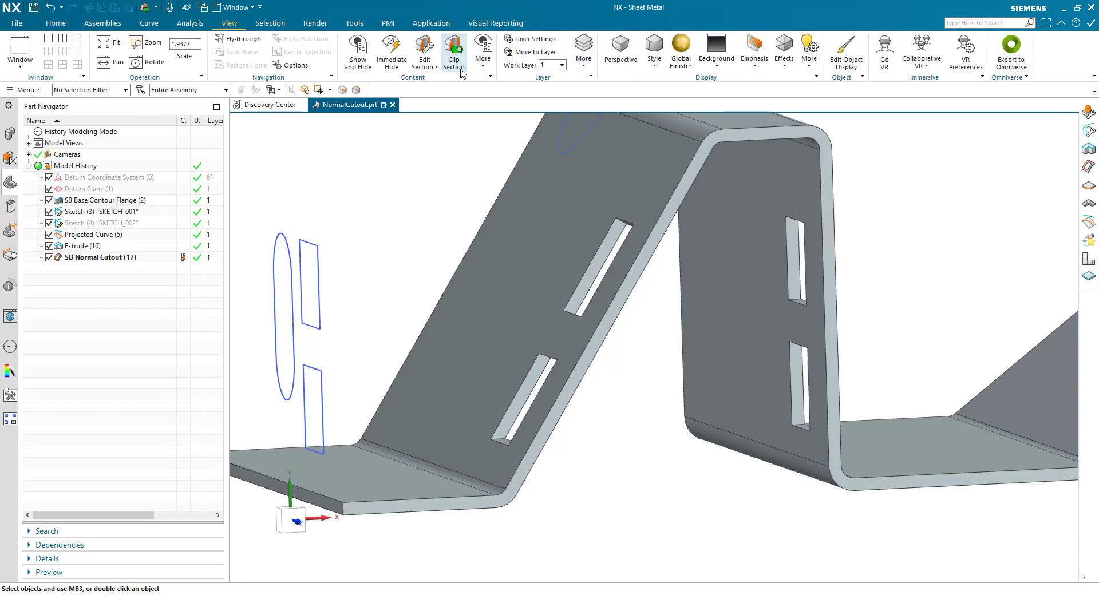
# Unbend all bends of the part, keeping the top face of the lower front flange stationary.
pyautogui.click(56, 23)
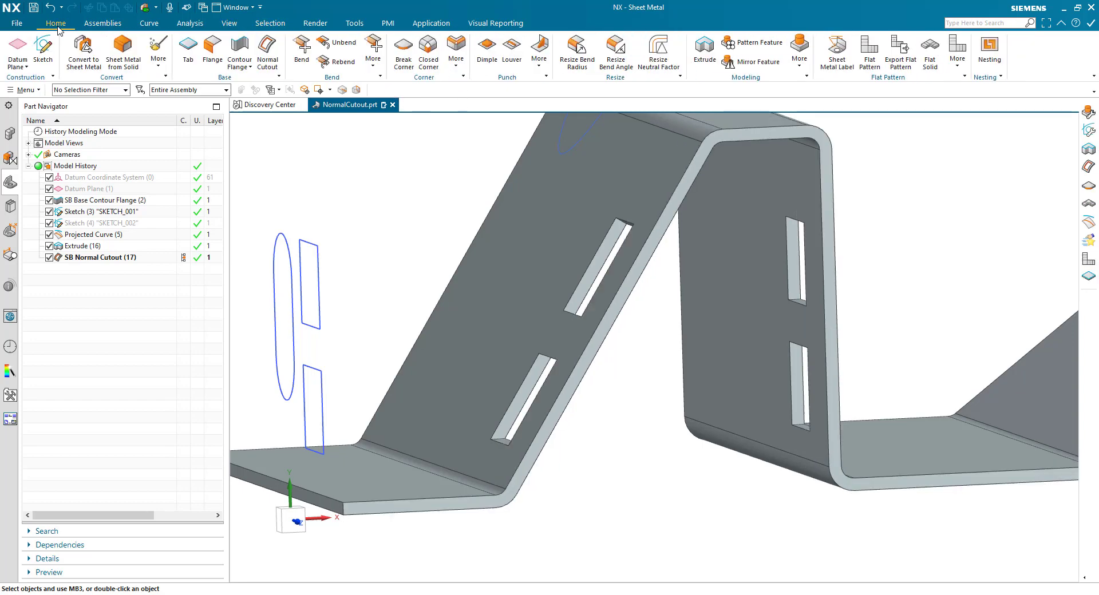
pyautogui.click(338, 43)
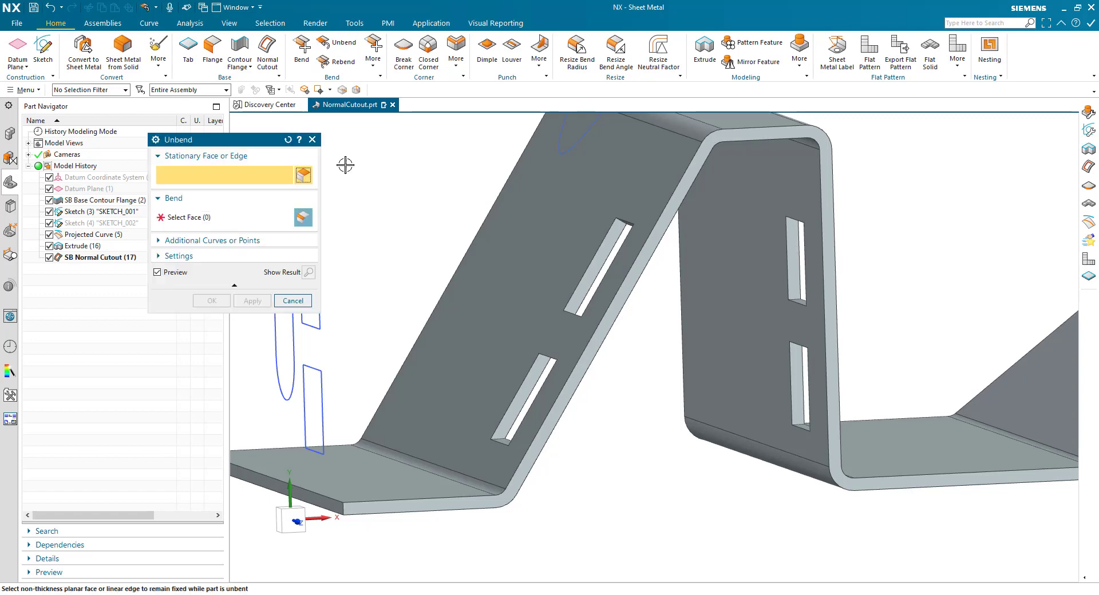
pyautogui.click(361, 467)
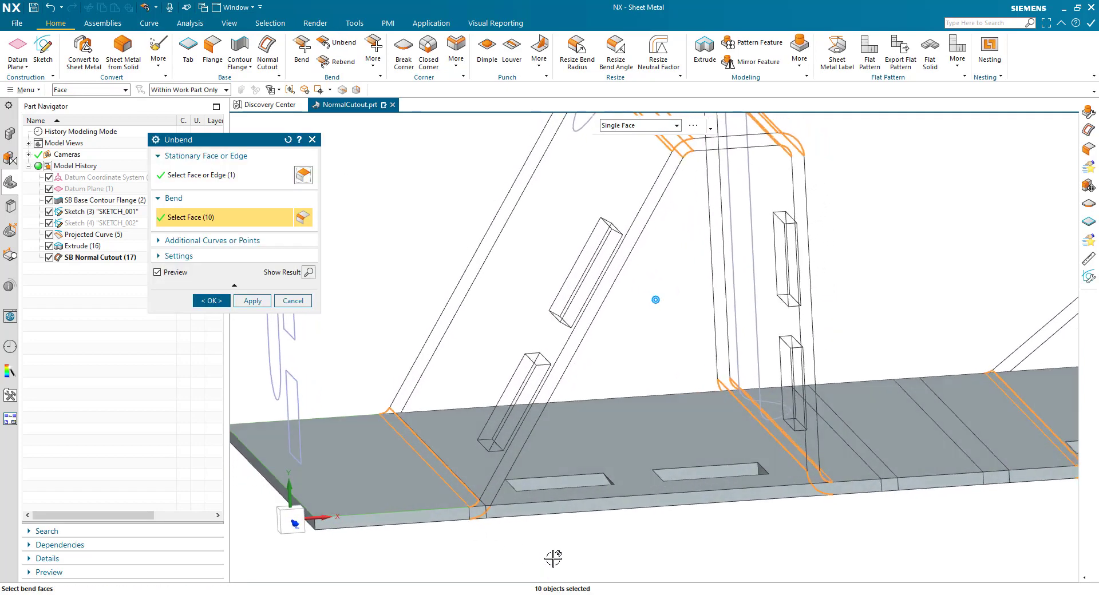
pyautogui.click(212, 300)
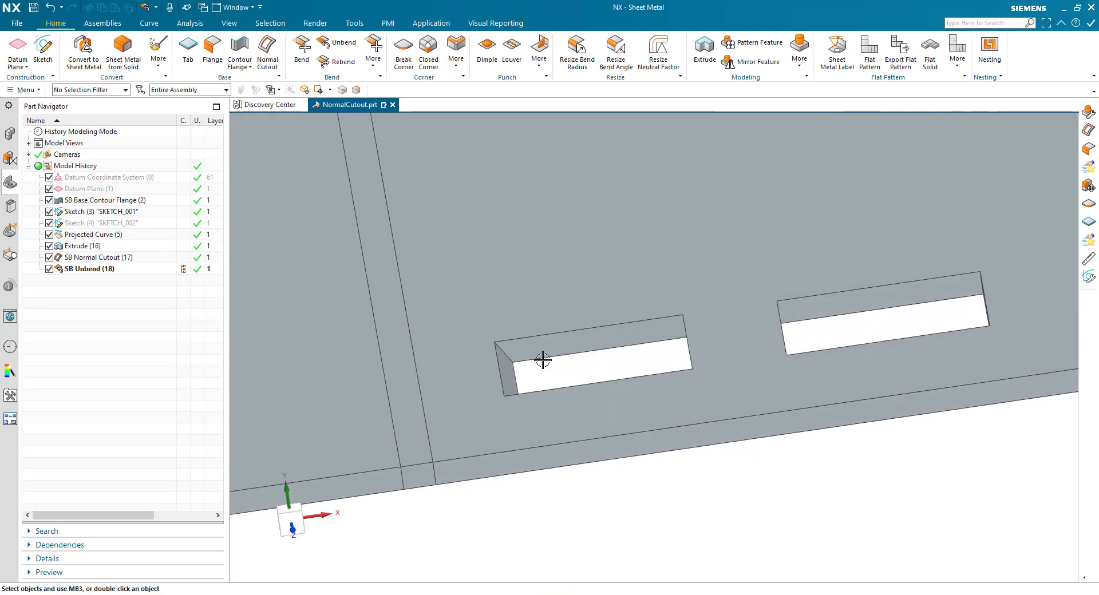
# Delete the unbend feature from the model history.
pyautogui.click(101, 270)
pyautogui.press('Delete')
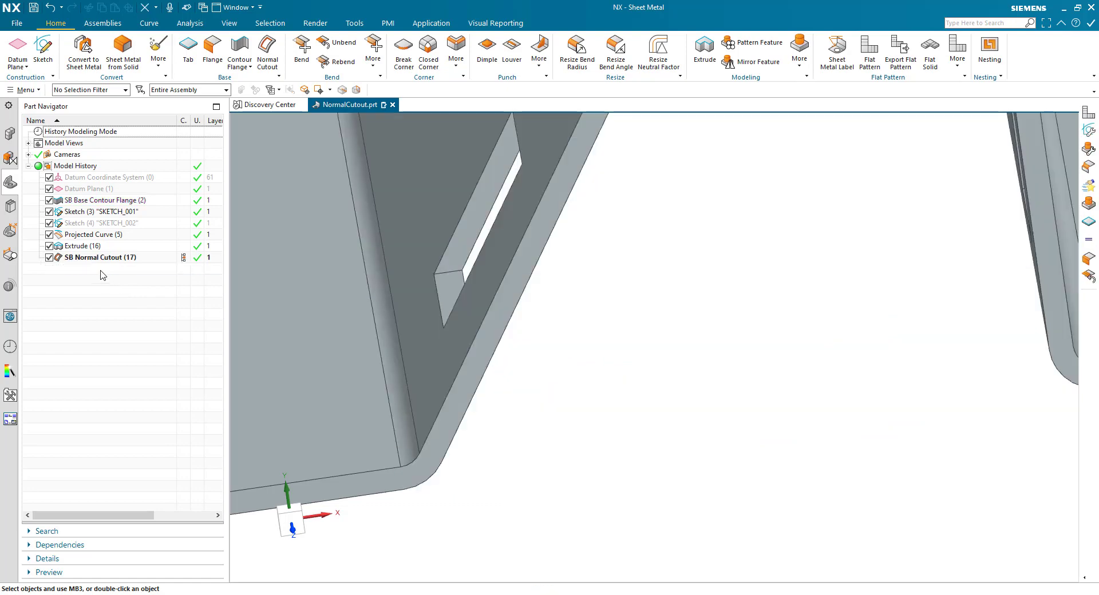
pyautogui.press('Home')
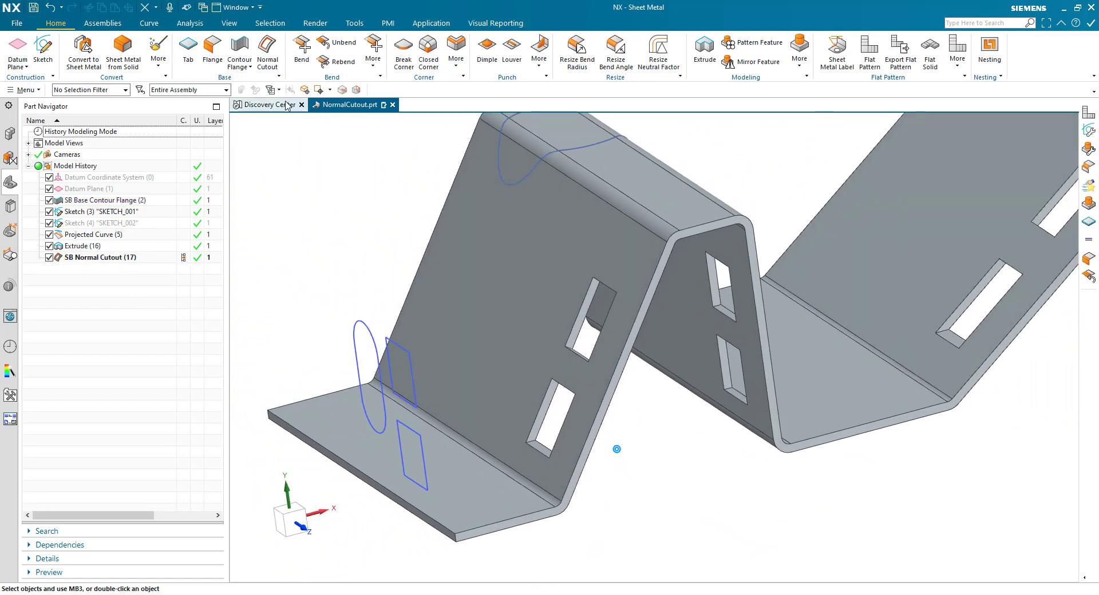
# Set up a Normal Cutout from the slot profile with Through All limits and reverse its direction toward the part.
pyautogui.click(270, 63)
pyautogui.click(359, 316)
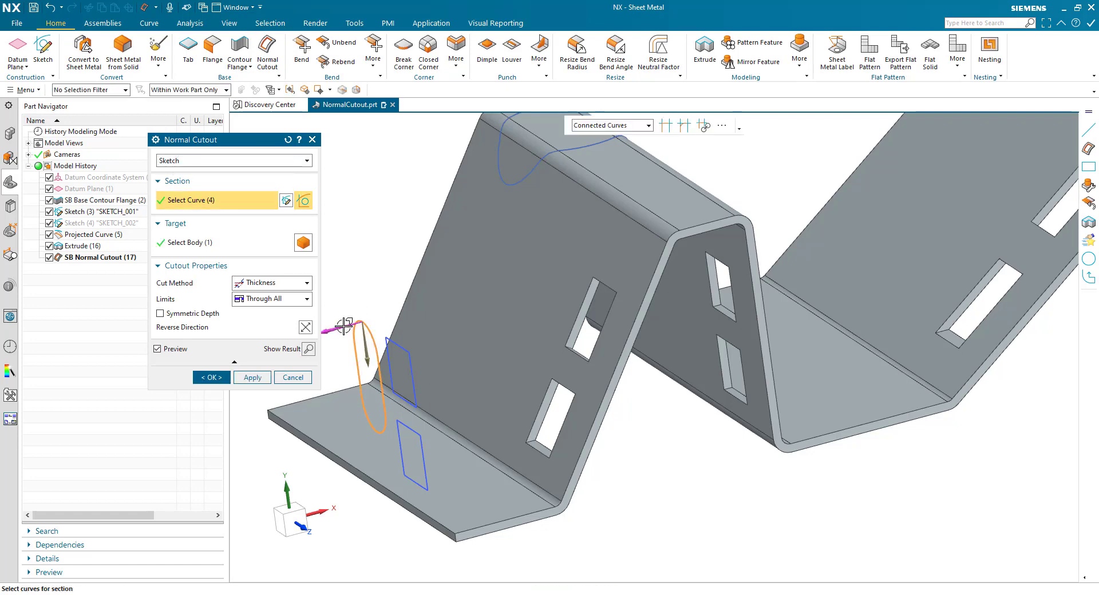
pyautogui.scroll(-1, 338, 337)
pyautogui.doubleClick(365, 339)
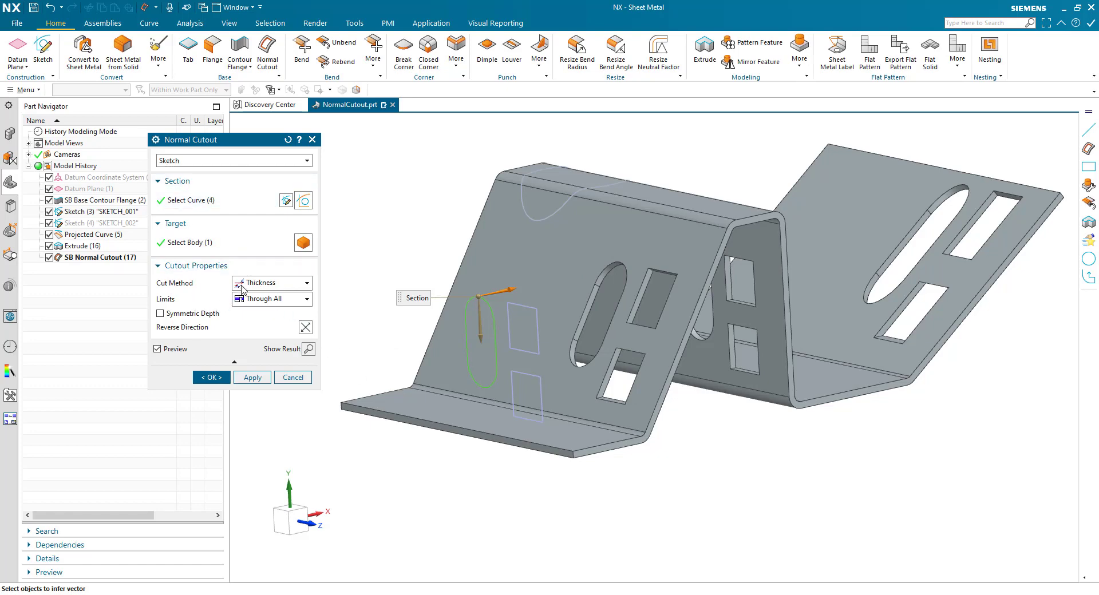
# Try the Mid-Plane and Nearest Face cut methods on the slot cutout in a face-on view, and return to Thickness.
pyautogui.press('F8')
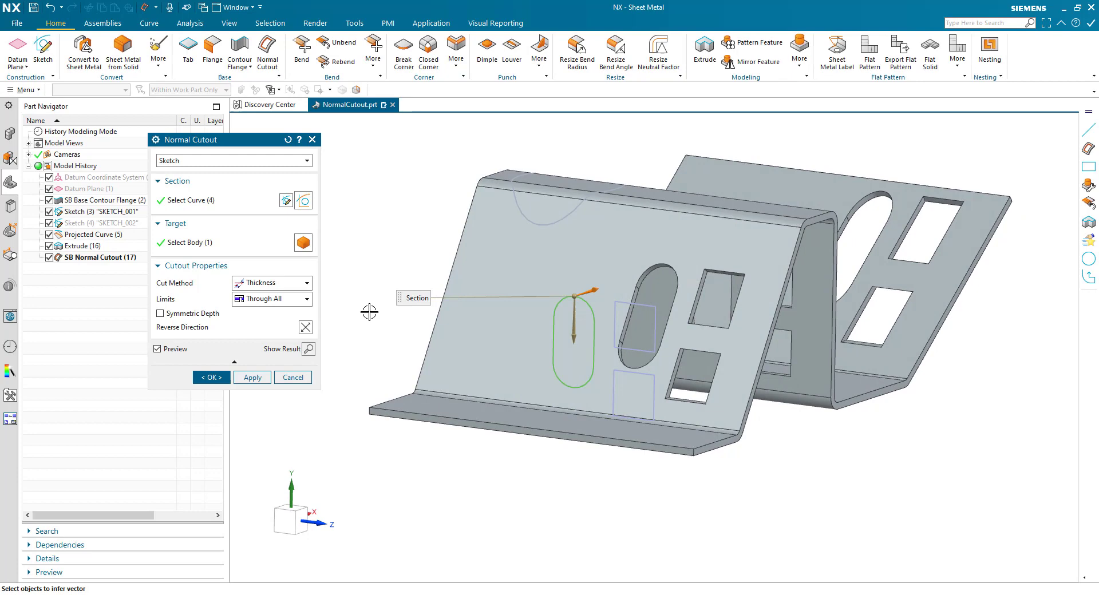
pyautogui.press('F8')
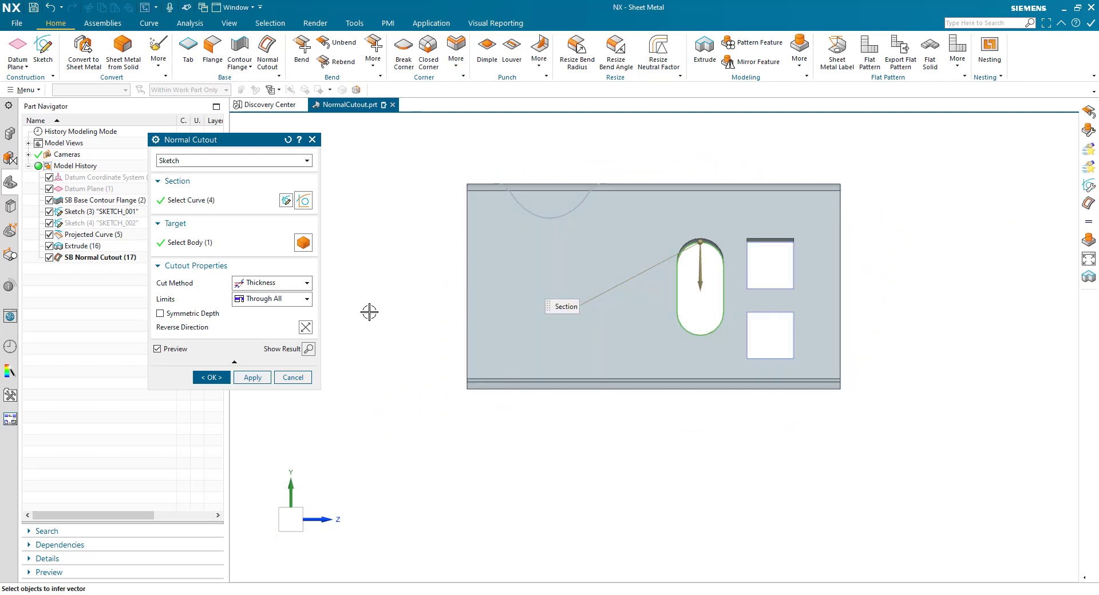
pyautogui.scroll(5, 684, 286)
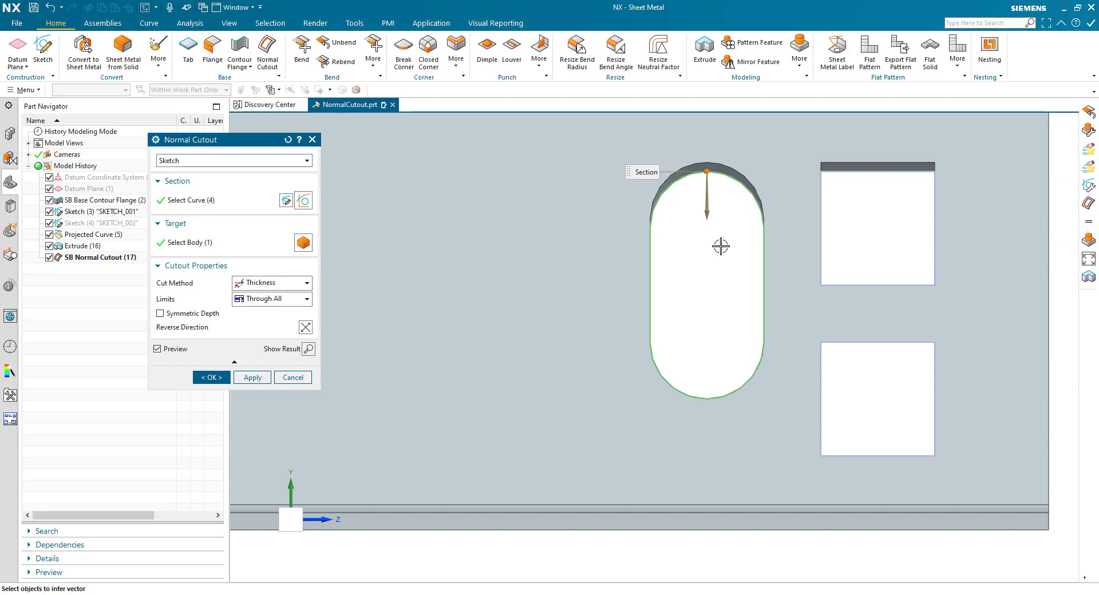
pyautogui.click(267, 286)
pyautogui.click(261, 308)
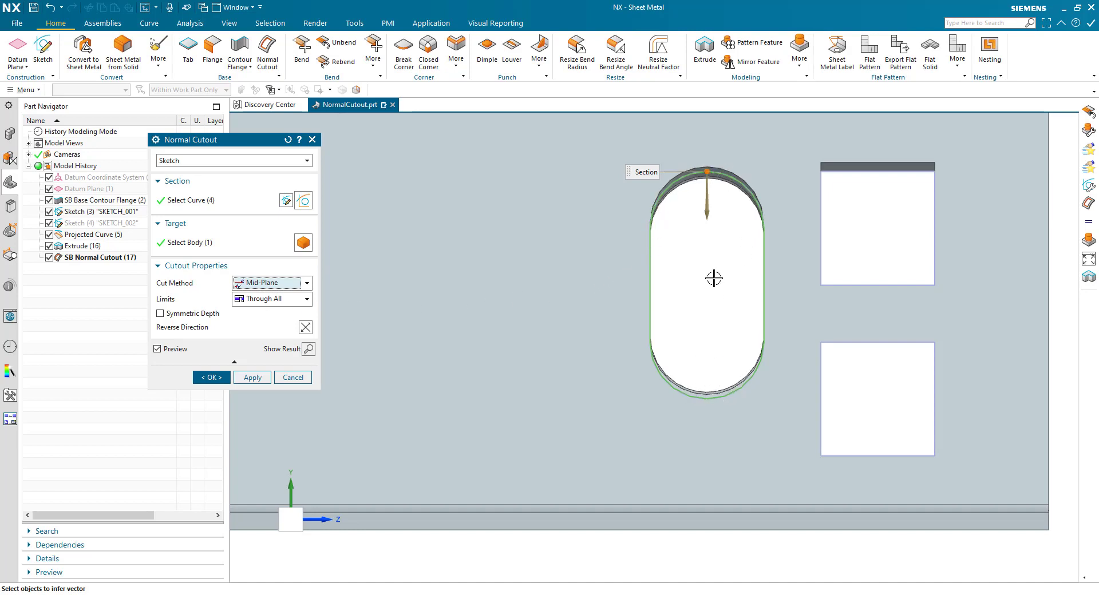
pyautogui.click(272, 284)
pyautogui.click(278, 319)
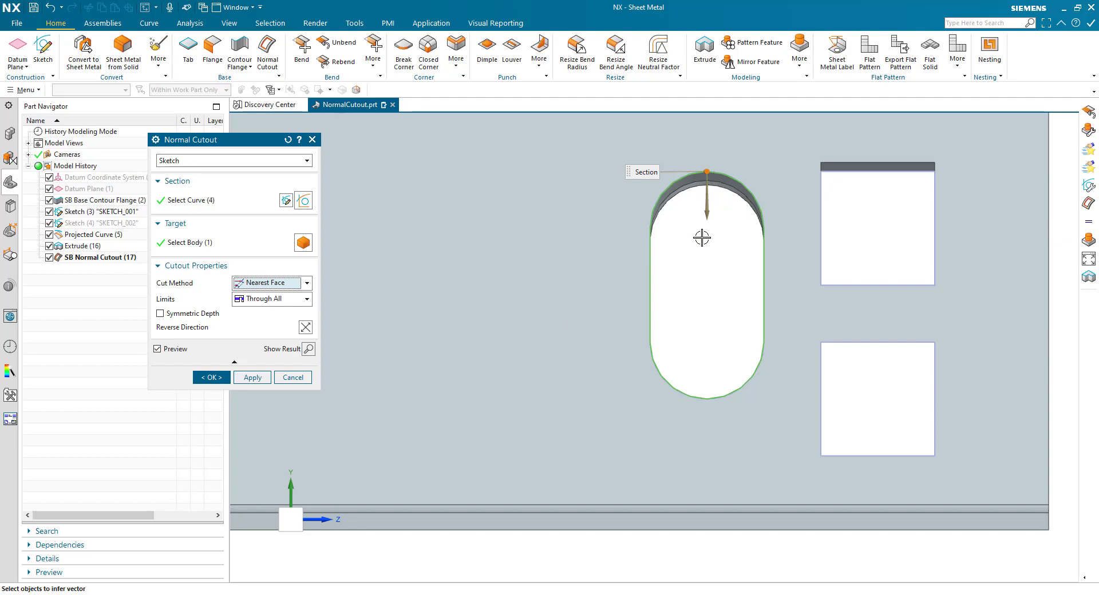
pyautogui.click(260, 284)
pyautogui.click(259, 296)
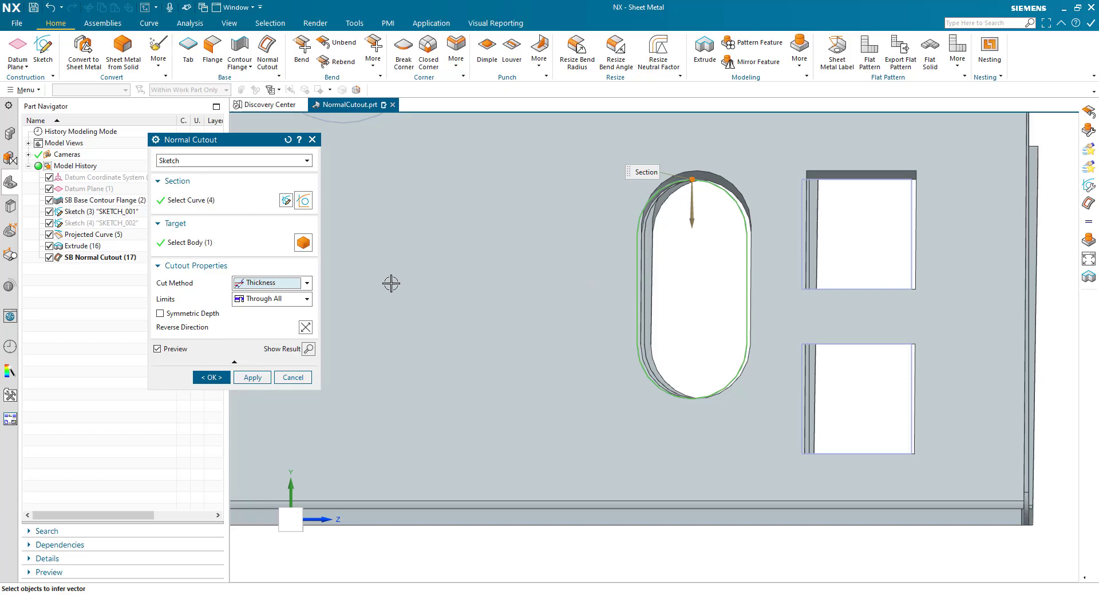
# Try the Value limit on the slot cutout, pulling its depth out to 68 mm and on to about 266 mm.
pyautogui.press('Home')
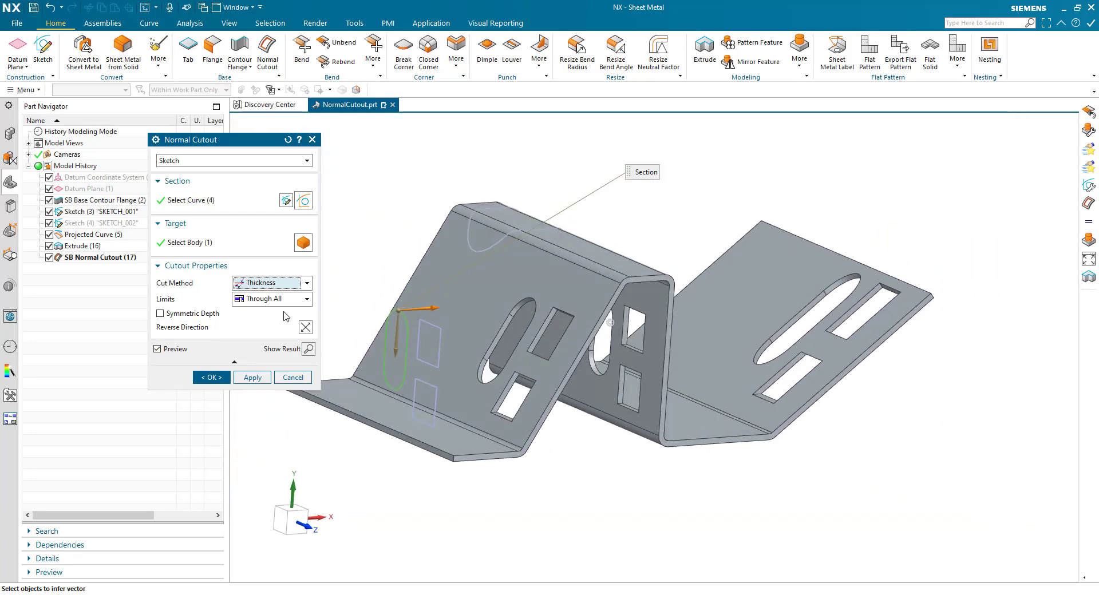
pyautogui.click(267, 298)
pyautogui.click(270, 313)
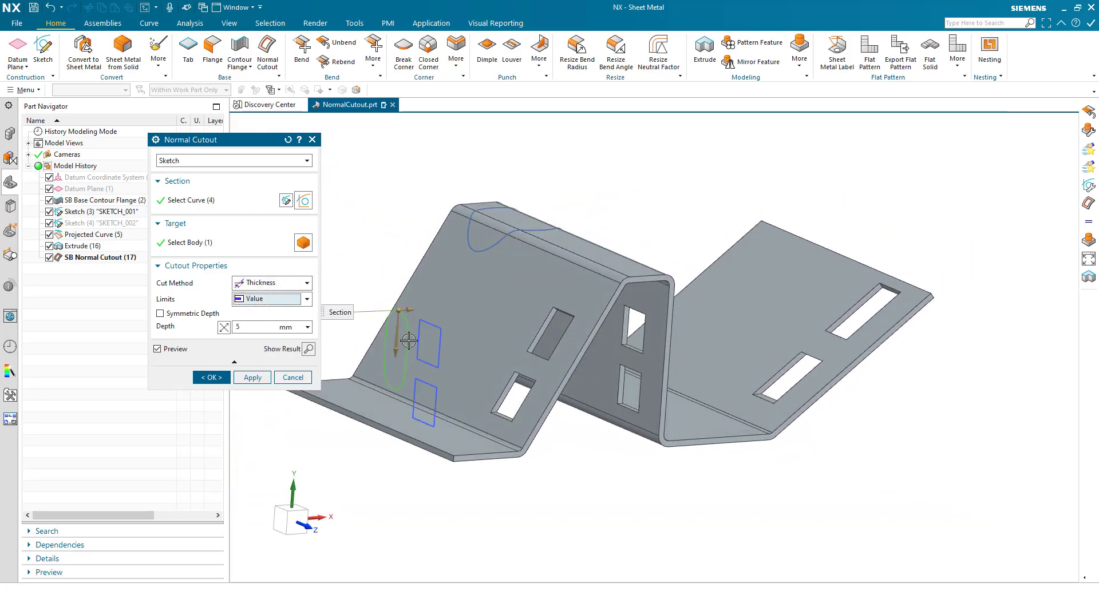
pyautogui.moveTo(412, 319); pyautogui.dragTo(520, 308)
pyautogui.scroll(5, 520, 308)
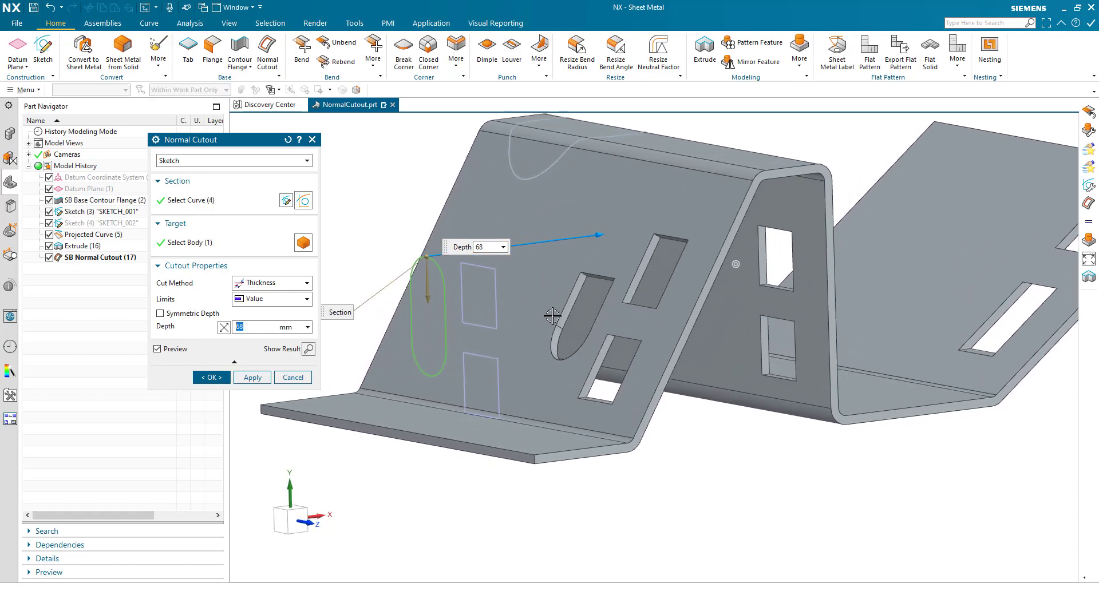
pyautogui.scroll(-5, 590, 262)
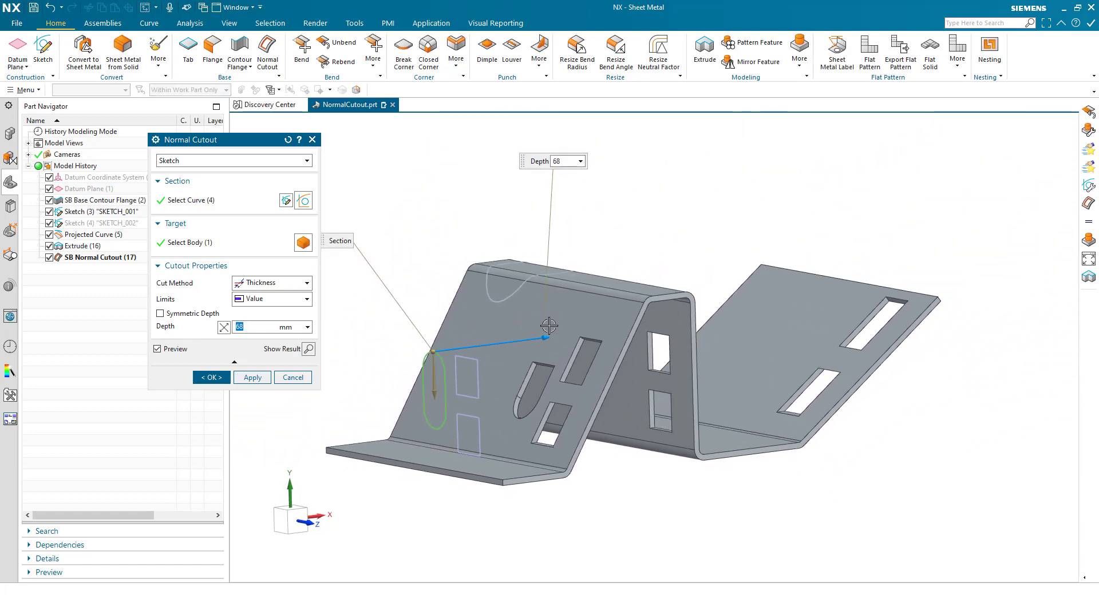
pyautogui.moveTo(561, 337); pyautogui.dragTo(866, 304)
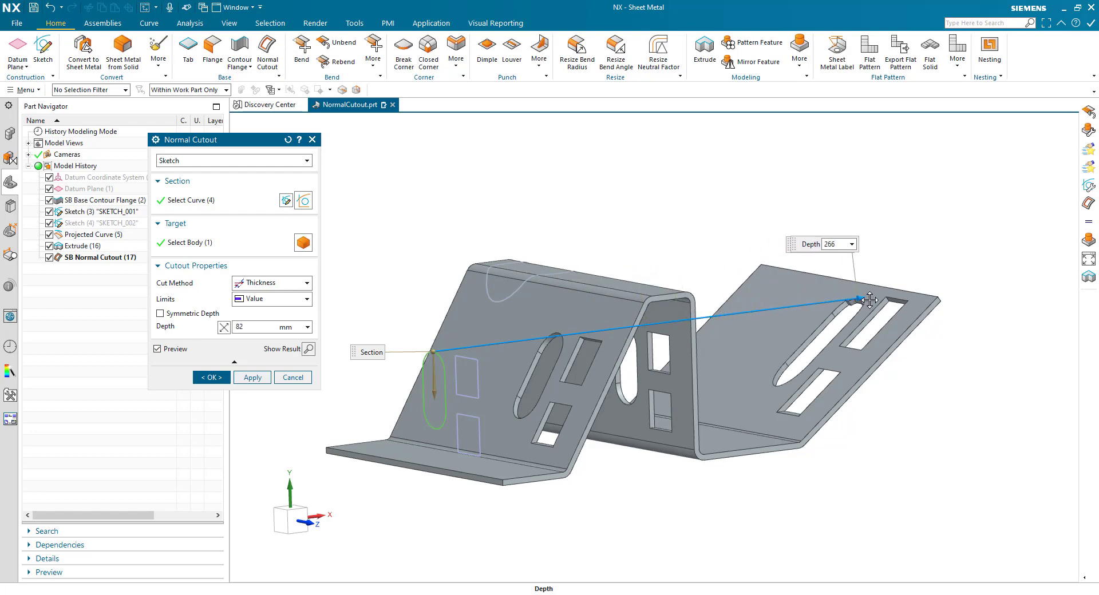
# Try the Between limit on the slot cutout, from the front sloped wall's outer face to the next wall's inner face.
pyautogui.click(265, 301)
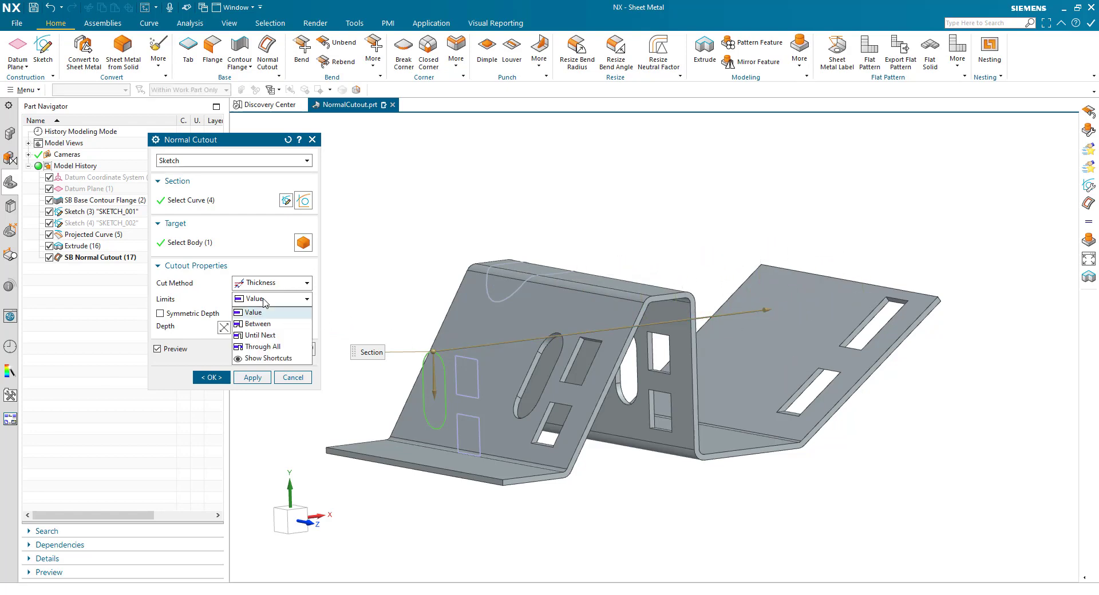
pyautogui.click(266, 324)
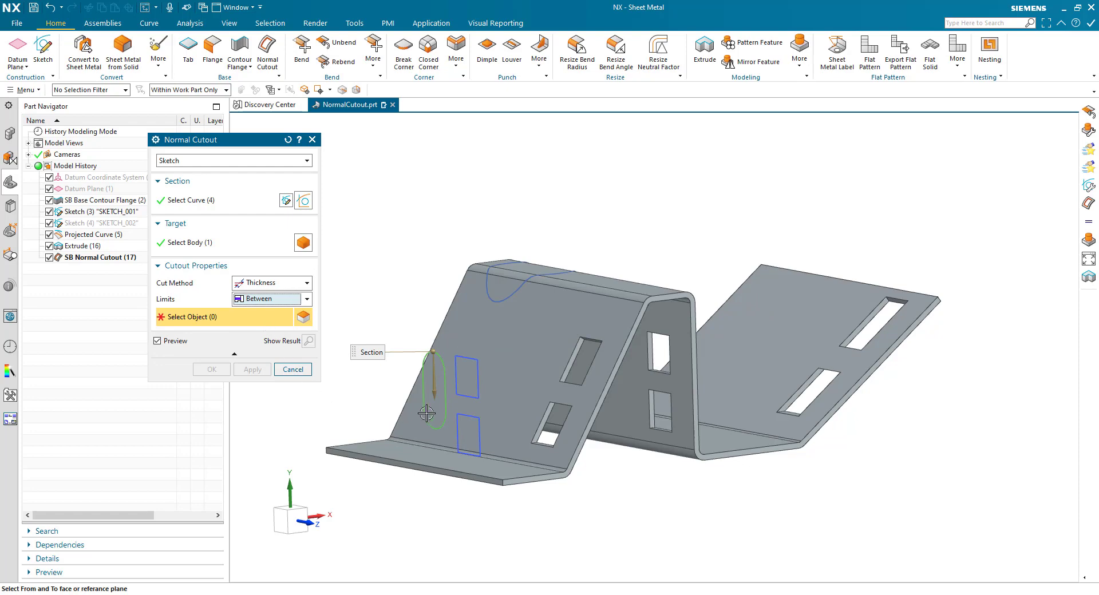
pyautogui.click(504, 371)
pyautogui.moveTo(506, 369); pyautogui.dragTo(611, 396, button='middle')
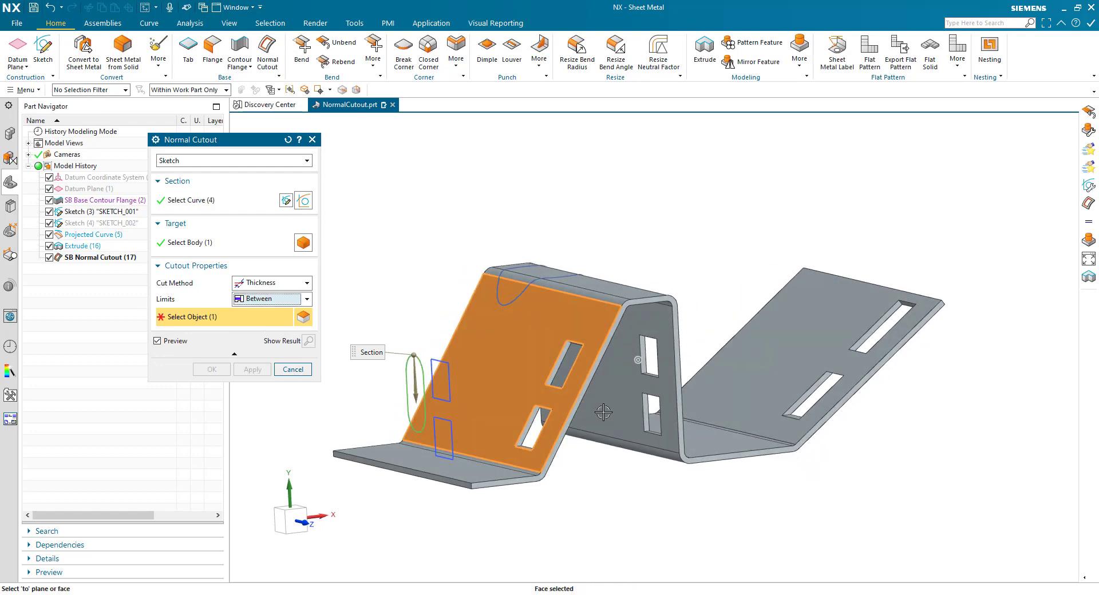
pyautogui.click(611, 396)
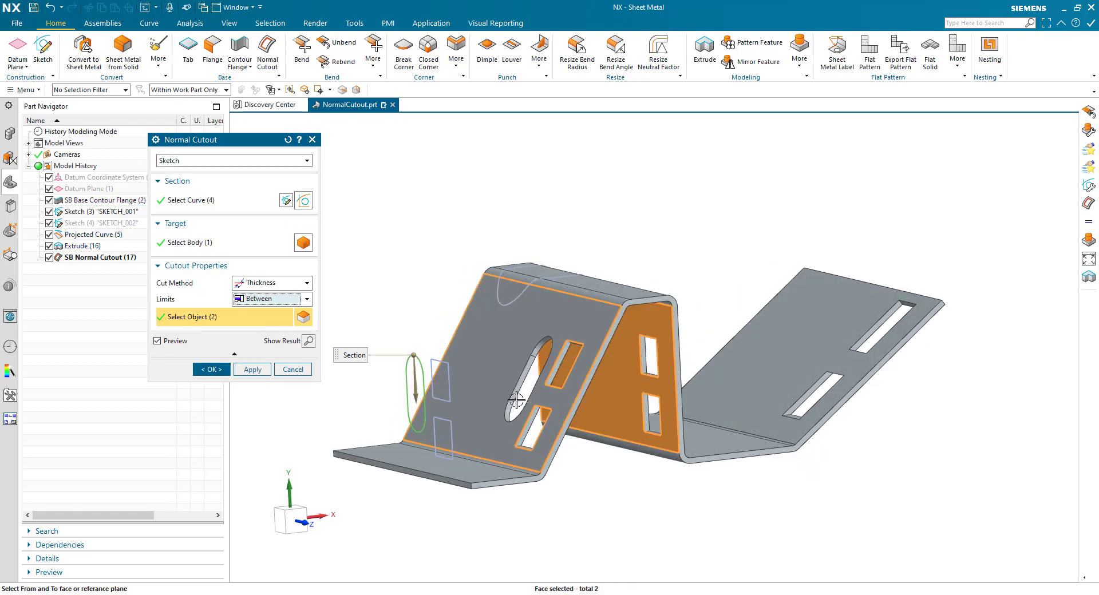
# Clear the limit faces and reselect the front sloped wall's outer face and the second wall's outer face for the Between limit.
pyautogui.click(289, 90)
pyautogui.click(508, 382)
pyautogui.moveTo(508, 382); pyautogui.dragTo(675, 355, button='middle')
pyautogui.click(629, 387)
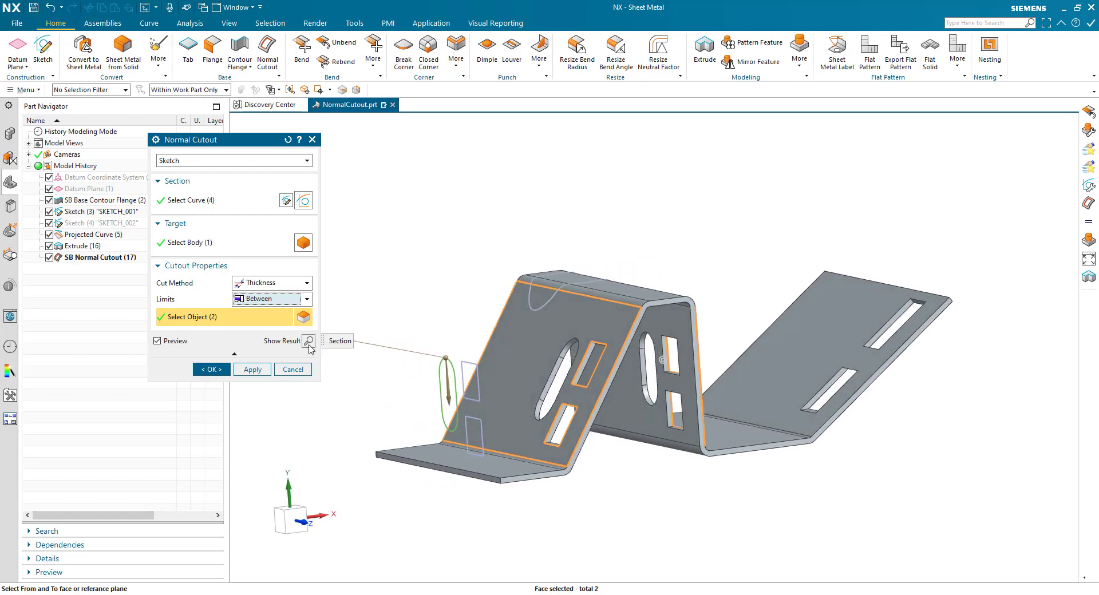
# Try the Until Next limit, return the limits to Through All and create the slot cutout.
pyautogui.click(251, 300)
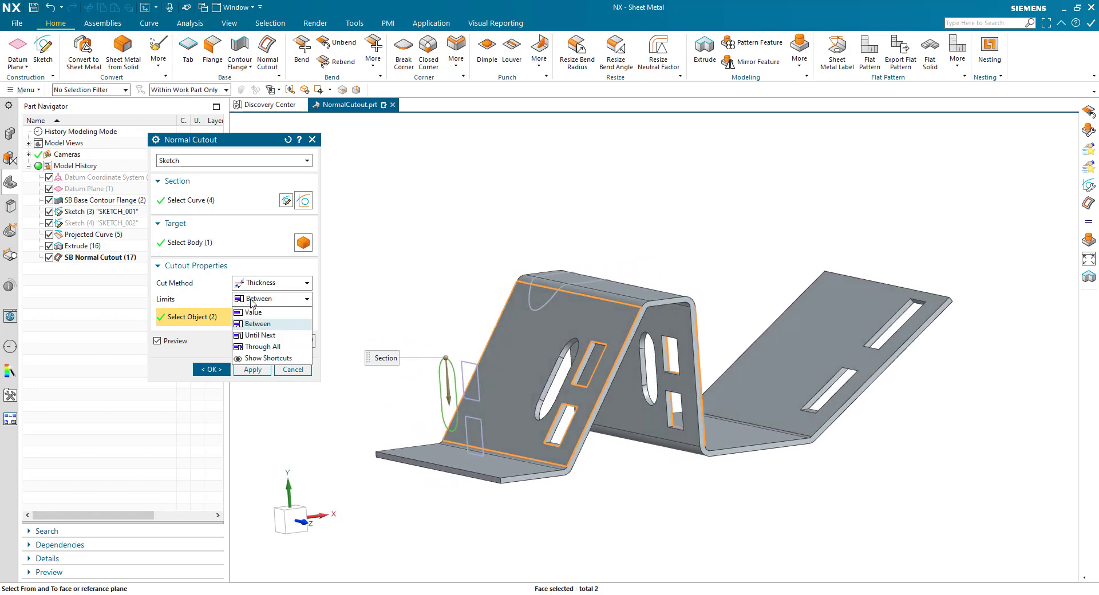
pyautogui.click(260, 336)
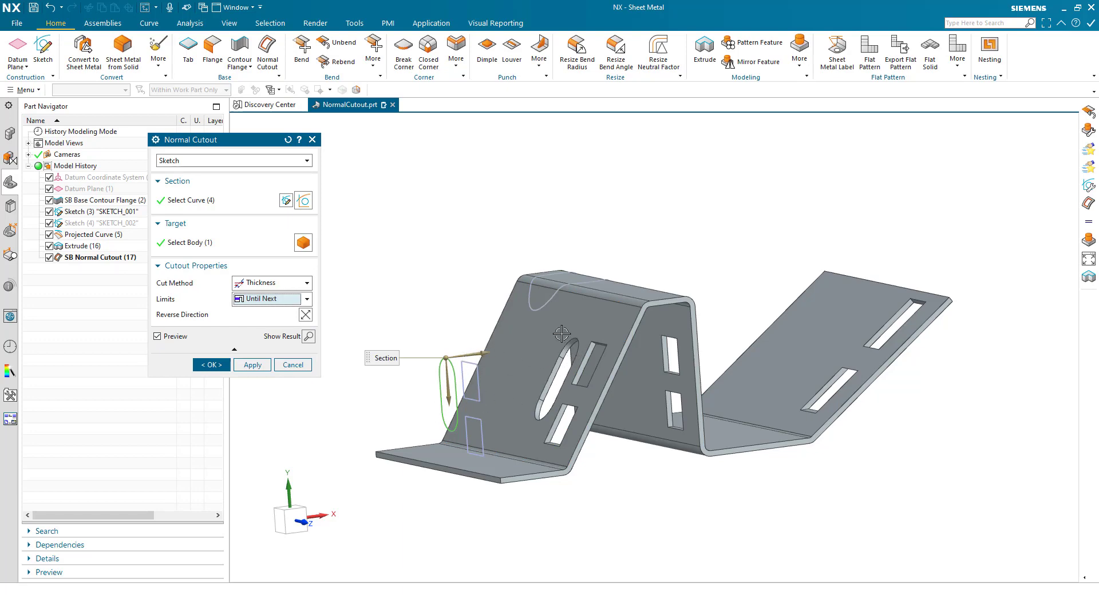
pyautogui.click(261, 300)
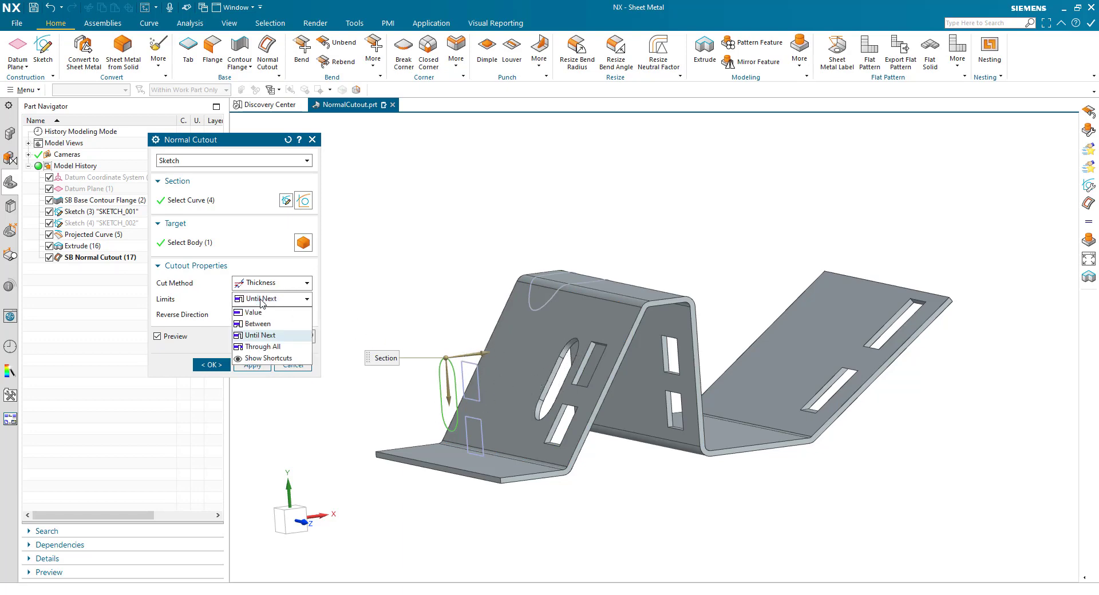
pyautogui.click(264, 346)
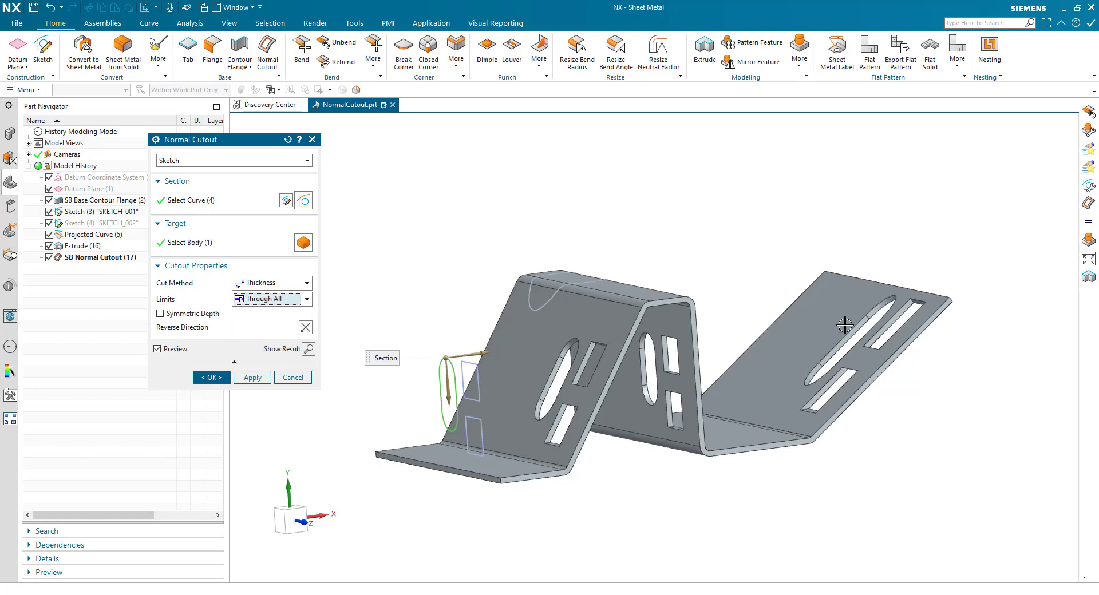
pyautogui.click(211, 377)
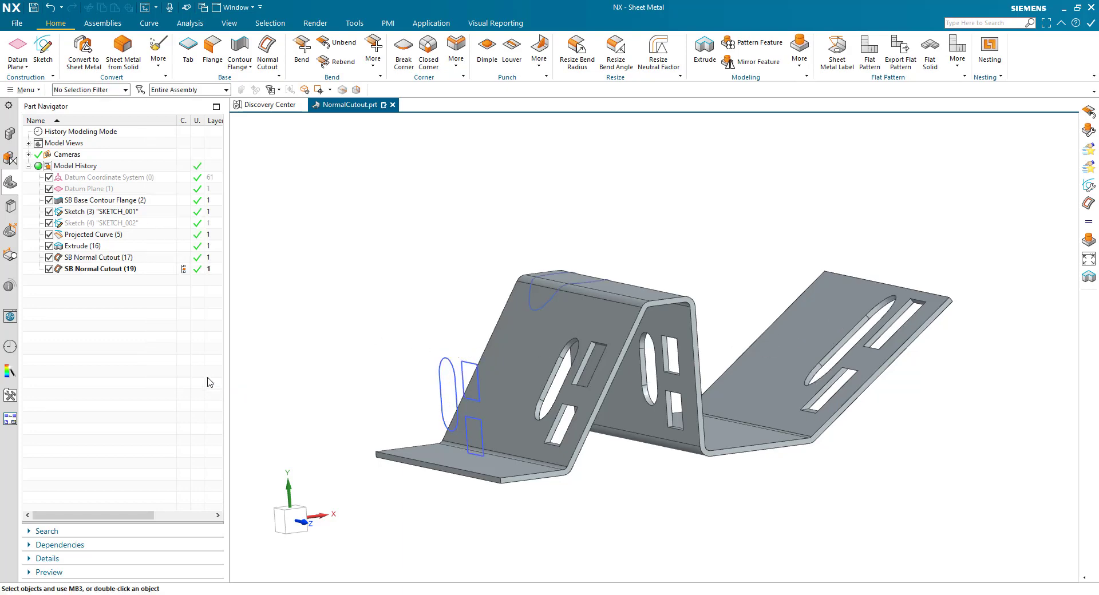
# Reopen the last slot cutout, try its reversed direction, restore the direction toward the part and accept.
pyautogui.doubleClick(119, 272)
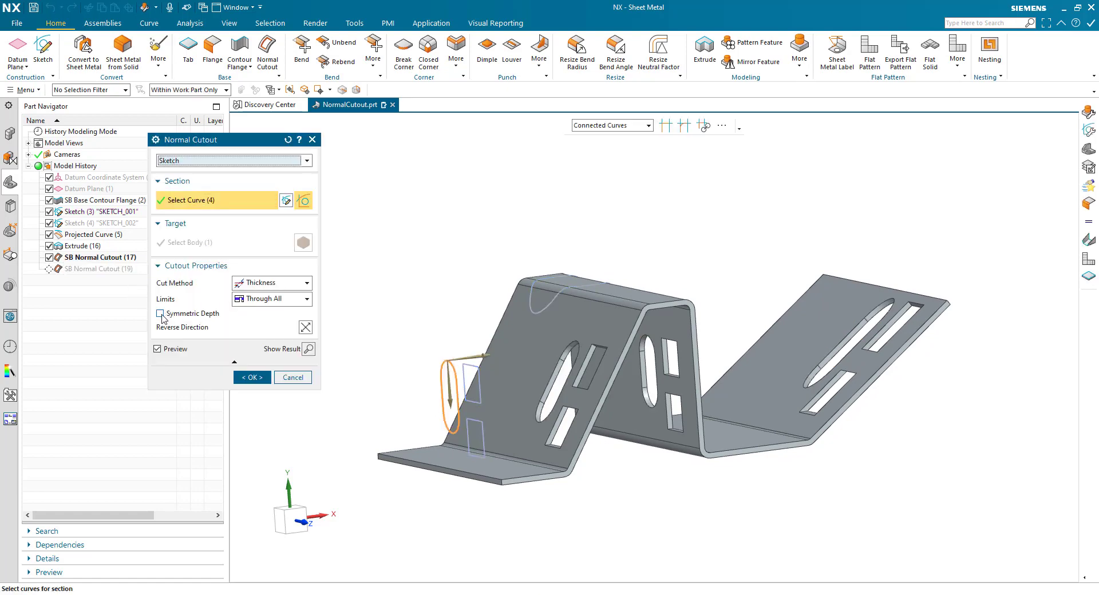
pyautogui.click(308, 330)
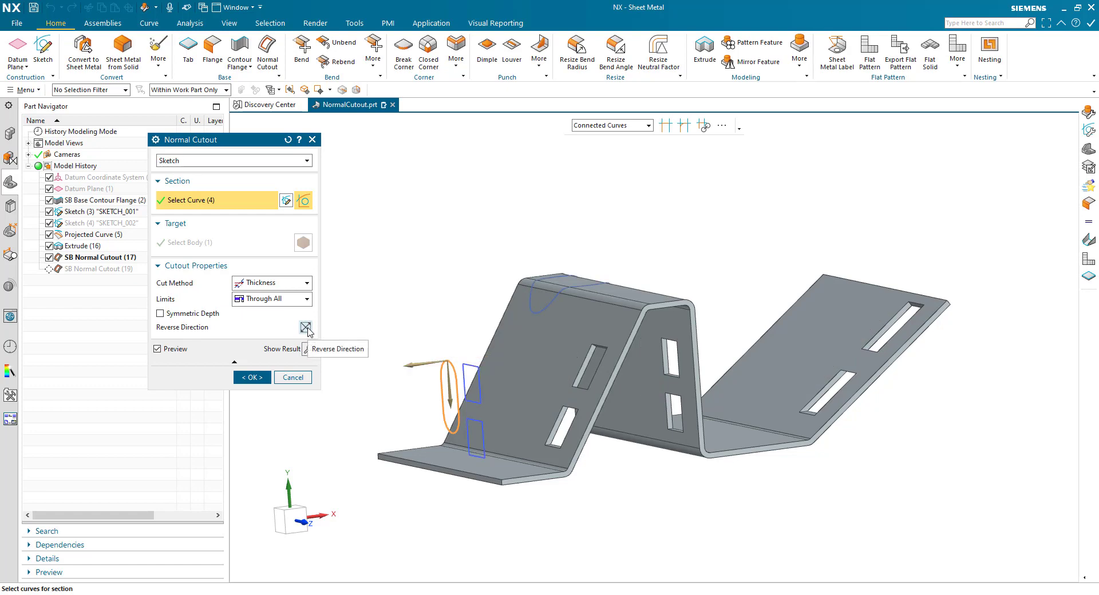
pyautogui.click(307, 330)
pyautogui.doubleClick(471, 359)
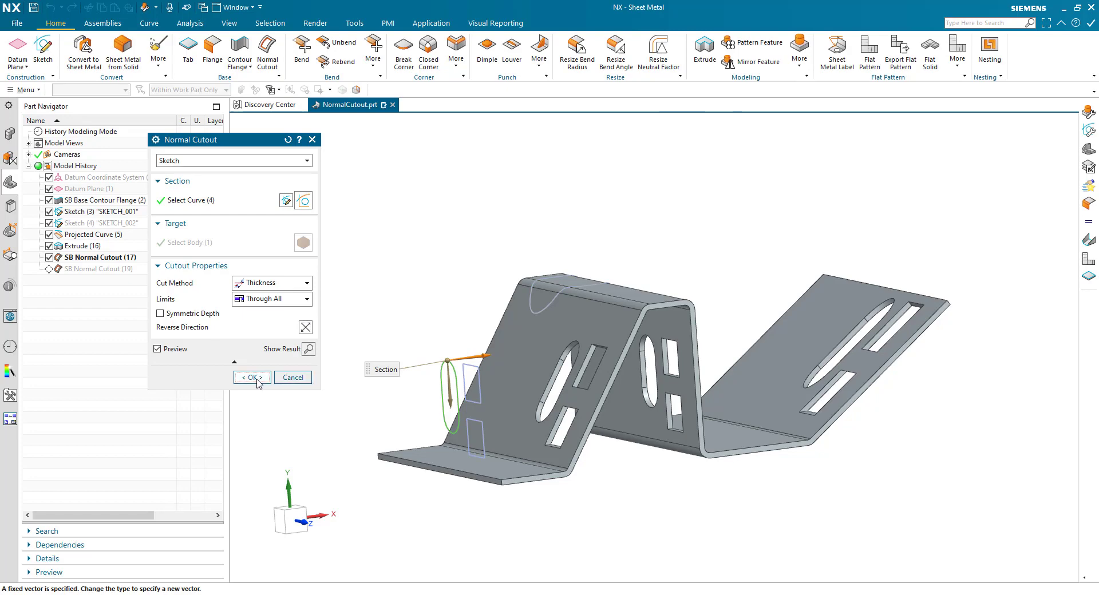
pyautogui.click(252, 378)
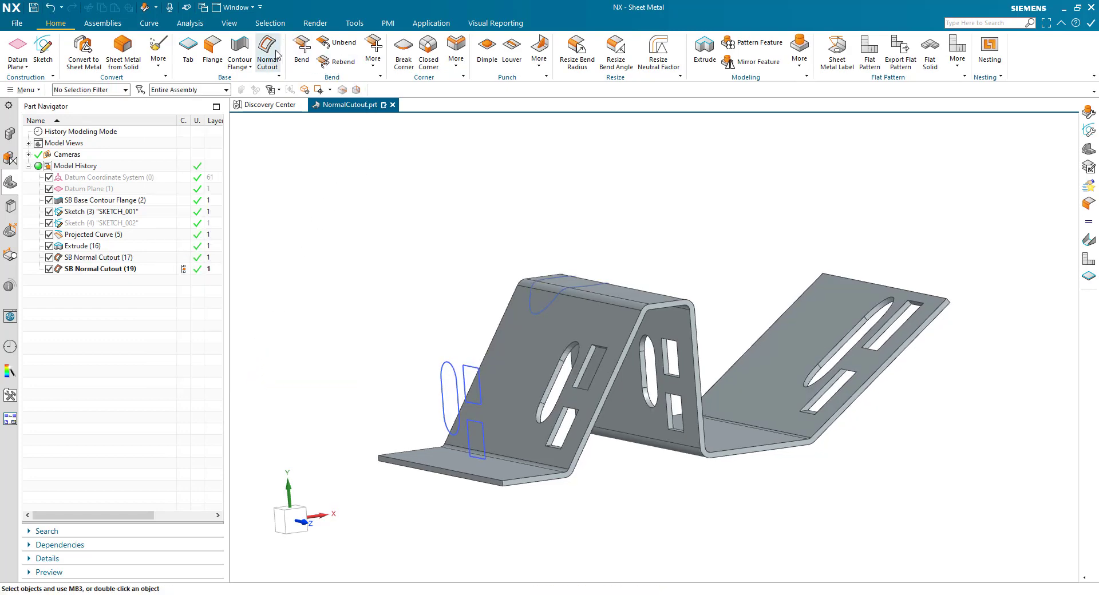
# Set up a new Normal Cutout of the 3D Curves type from the projected circle wrapping over the part's upper ridge.
pyautogui.click(276, 55)
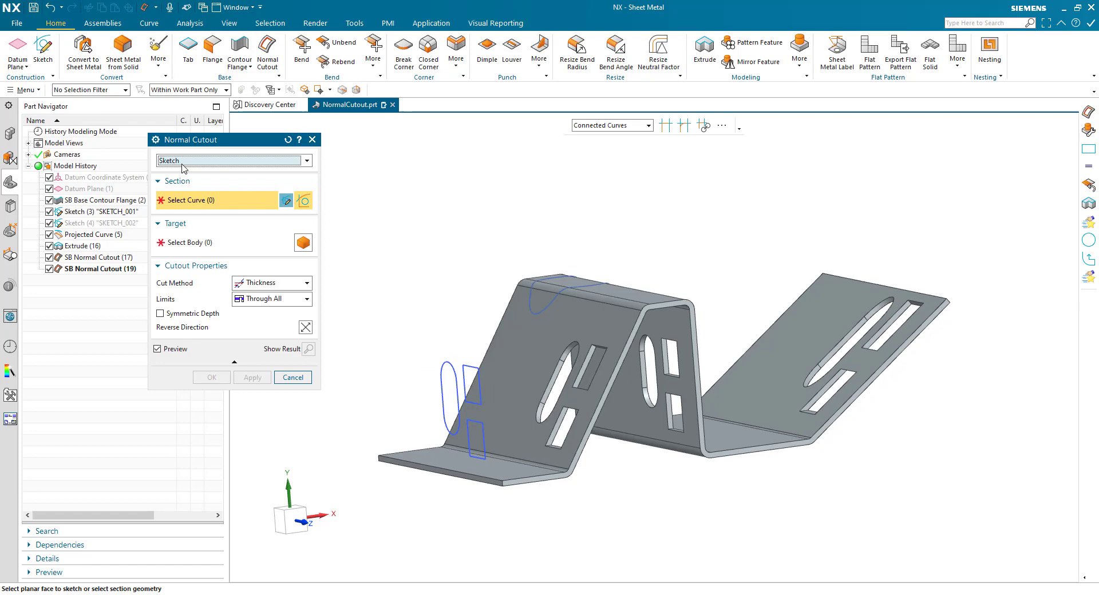
pyautogui.click(189, 163)
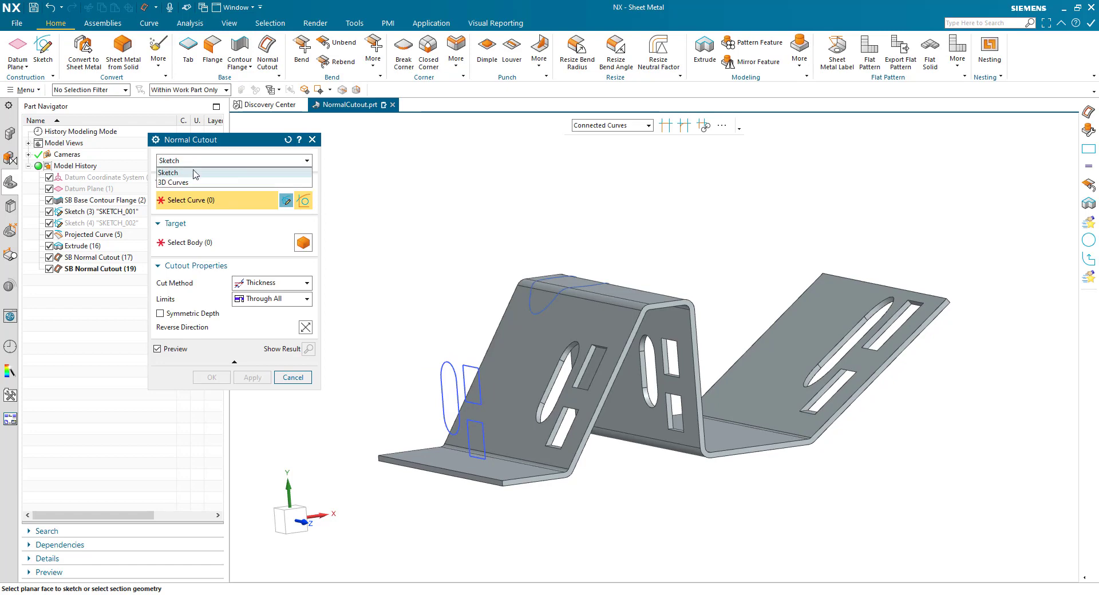
pyautogui.click(192, 178)
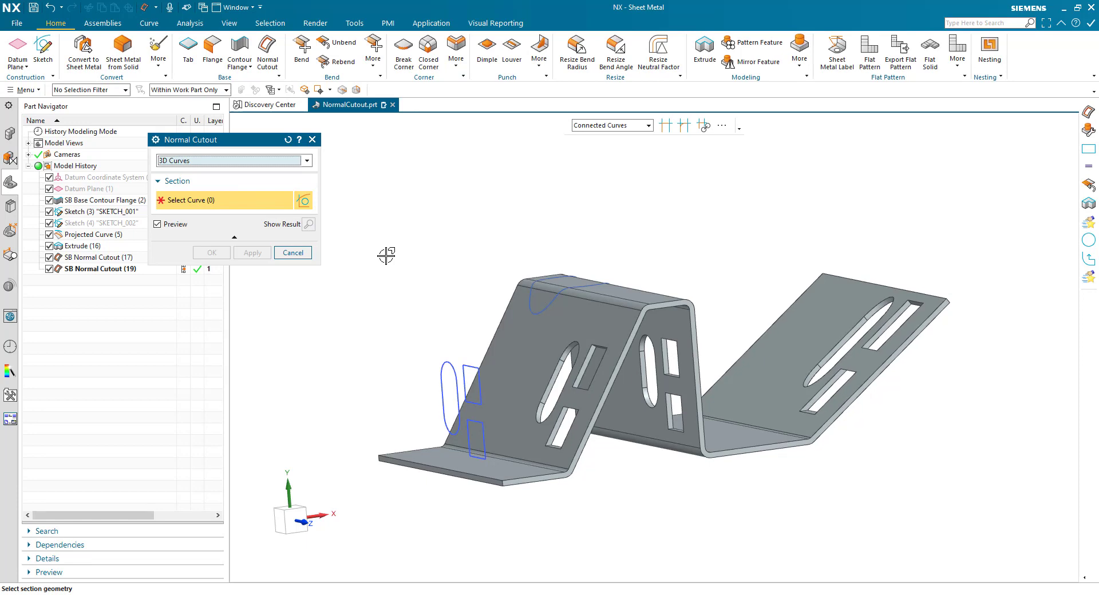
pyautogui.moveTo(386, 256); pyautogui.dragTo(441, 430, button='middle')
pyautogui.press('F8')
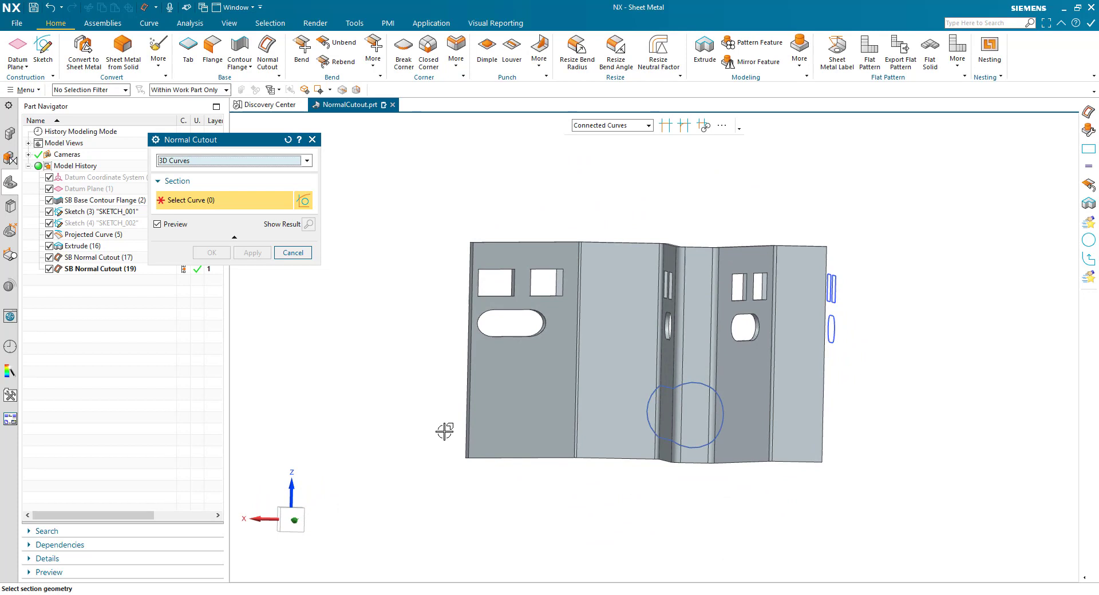
pyautogui.scroll(3, 714, 503)
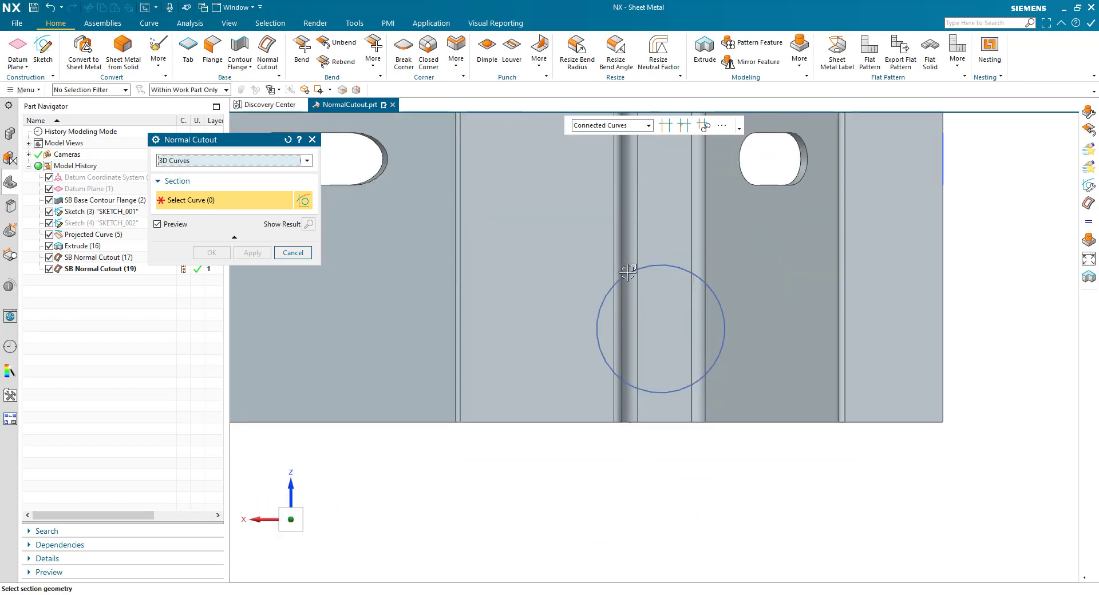
pyautogui.press('Home')
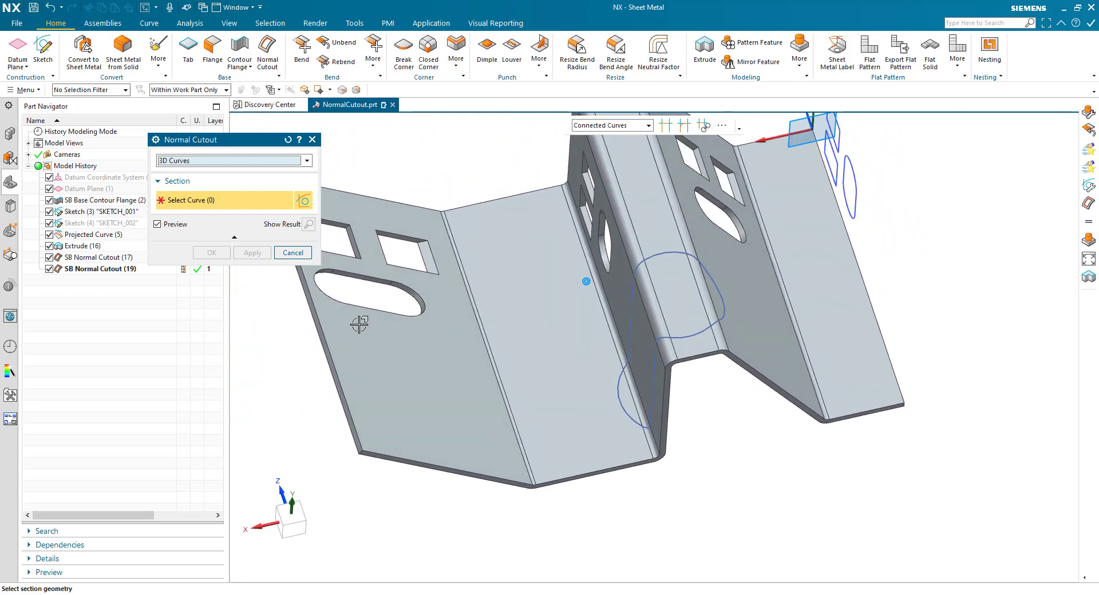
pyautogui.click(664, 253)
pyautogui.moveTo(601, 316); pyautogui.dragTo(593, 369, button='middle')
pyautogui.press('F8')
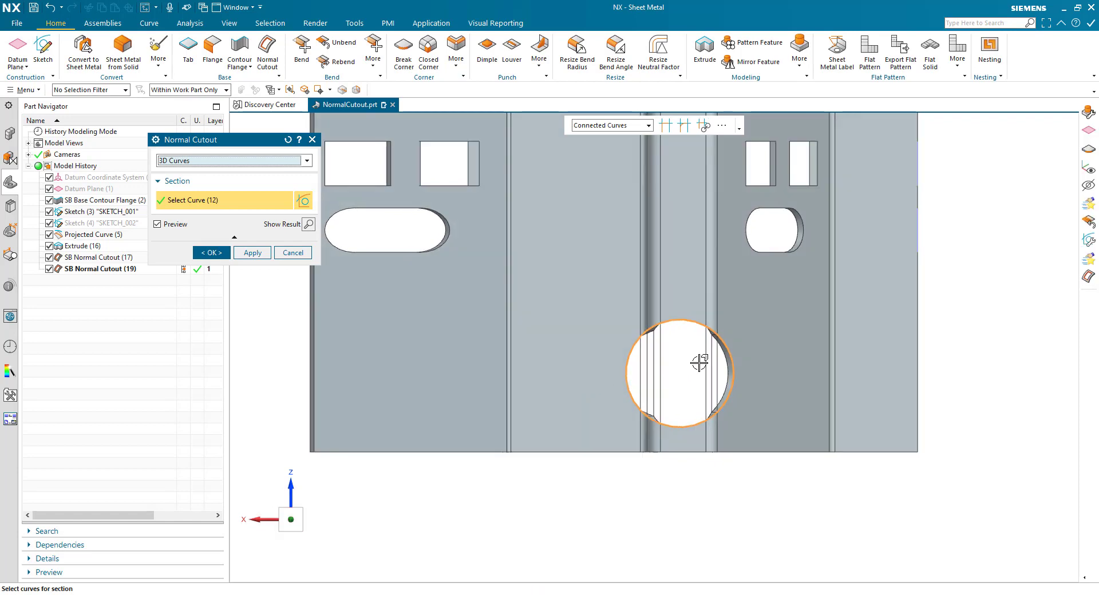
pyautogui.scroll(3, 698, 363)
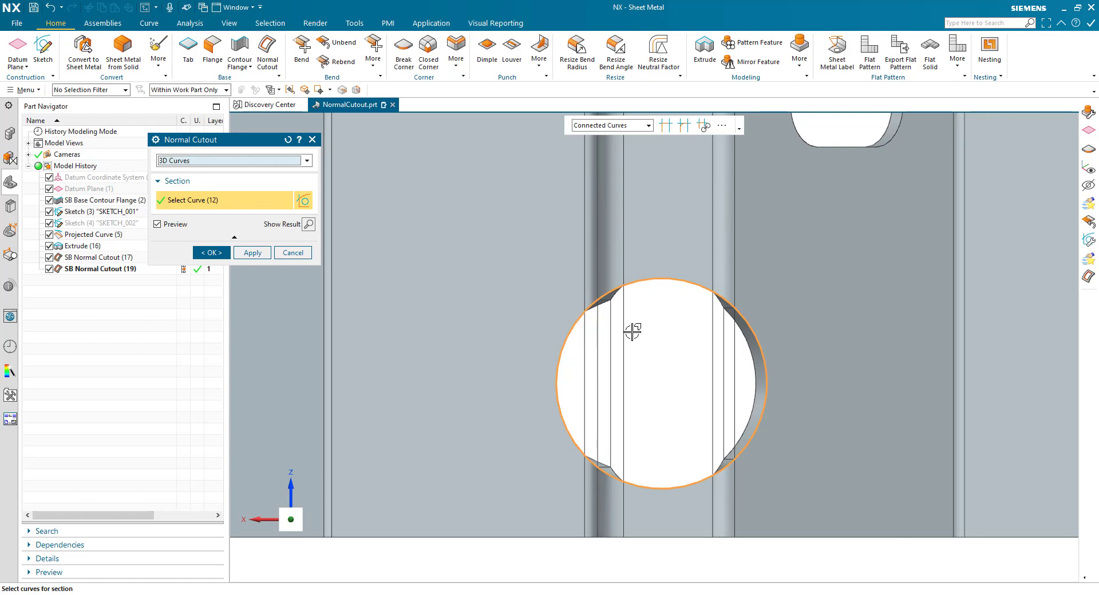
# Try the Sketch type on the projected circle section, return to 3D Curves and create the cutout.
pyautogui.click(250, 161)
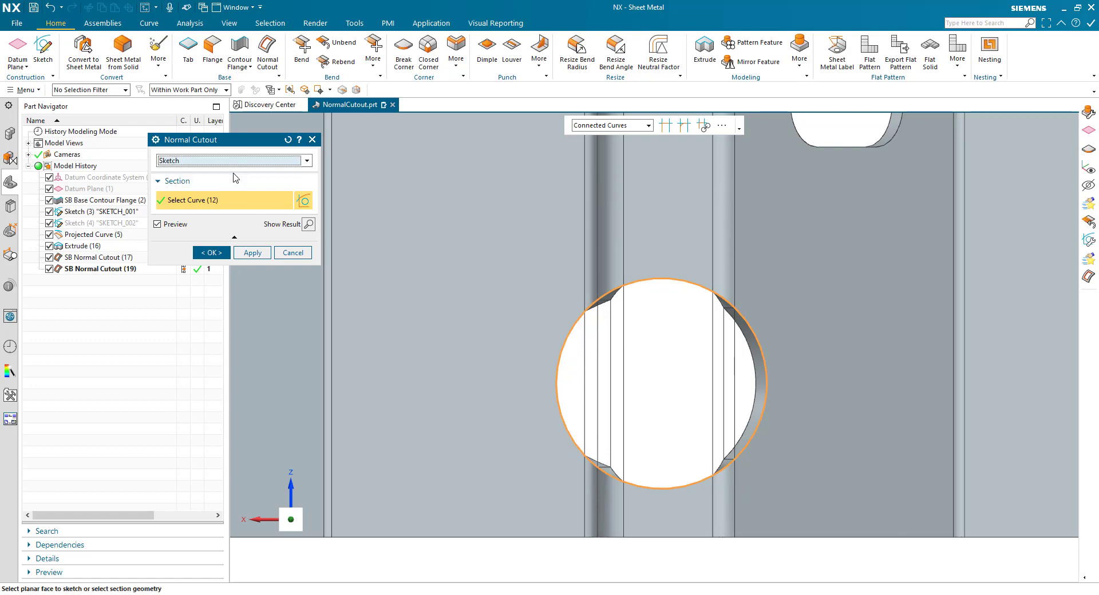
pyautogui.click(234, 174)
pyautogui.click(250, 285)
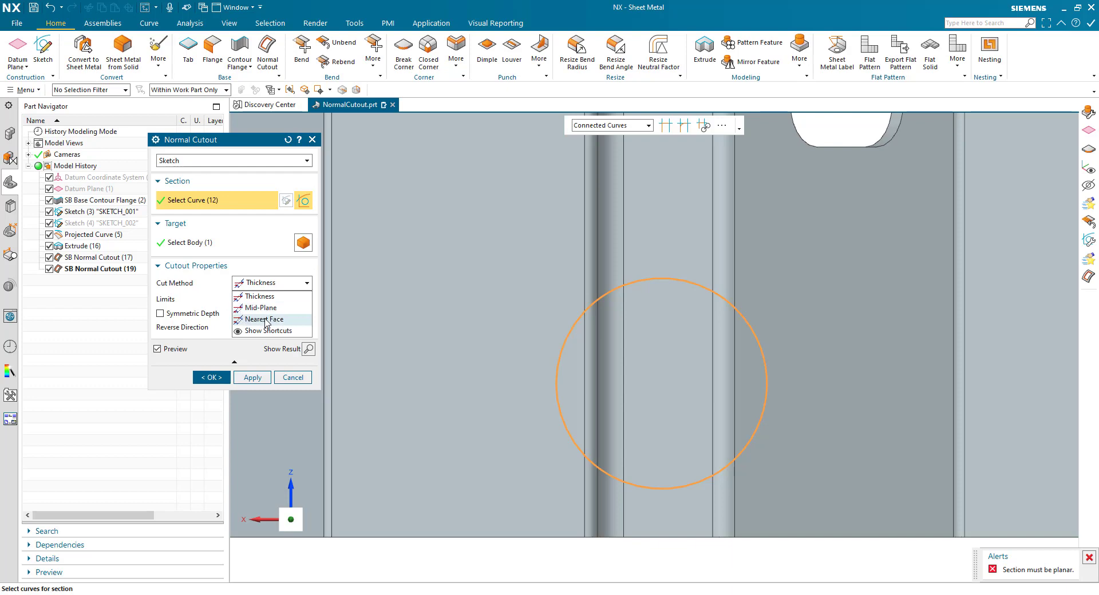
pyautogui.click(221, 160)
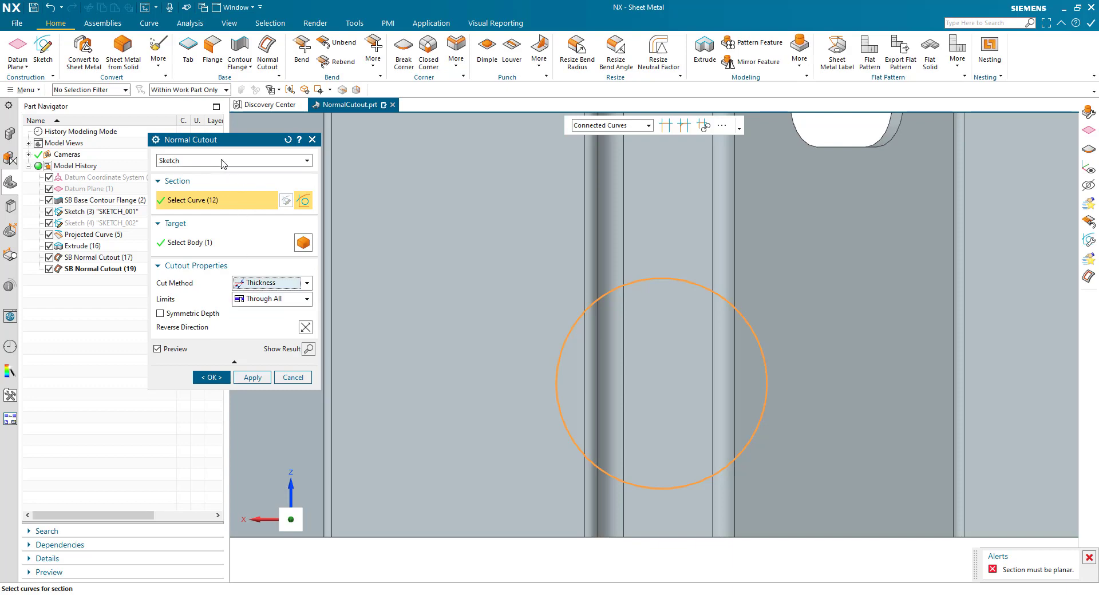
pyautogui.click(221, 161)
pyautogui.click(224, 181)
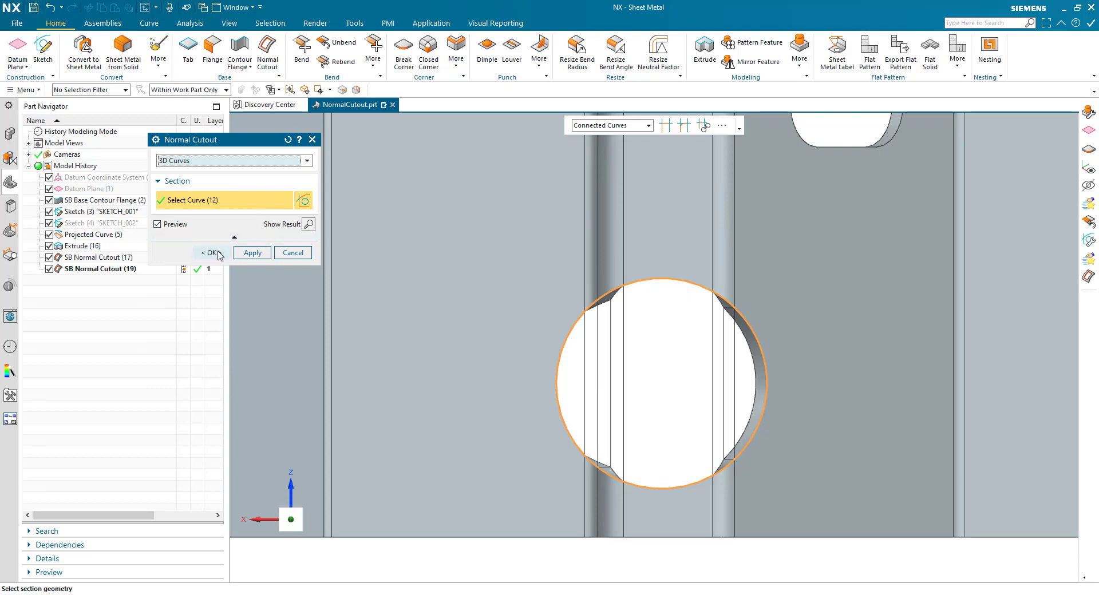
pyautogui.click(213, 252)
# Preview unbending all bends with the top face of the lower front flange stationary, and cancel the unbend.
pyautogui.moveTo(331, 260); pyautogui.dragTo(641, 324, button='middle')
pyautogui.click(339, 43)
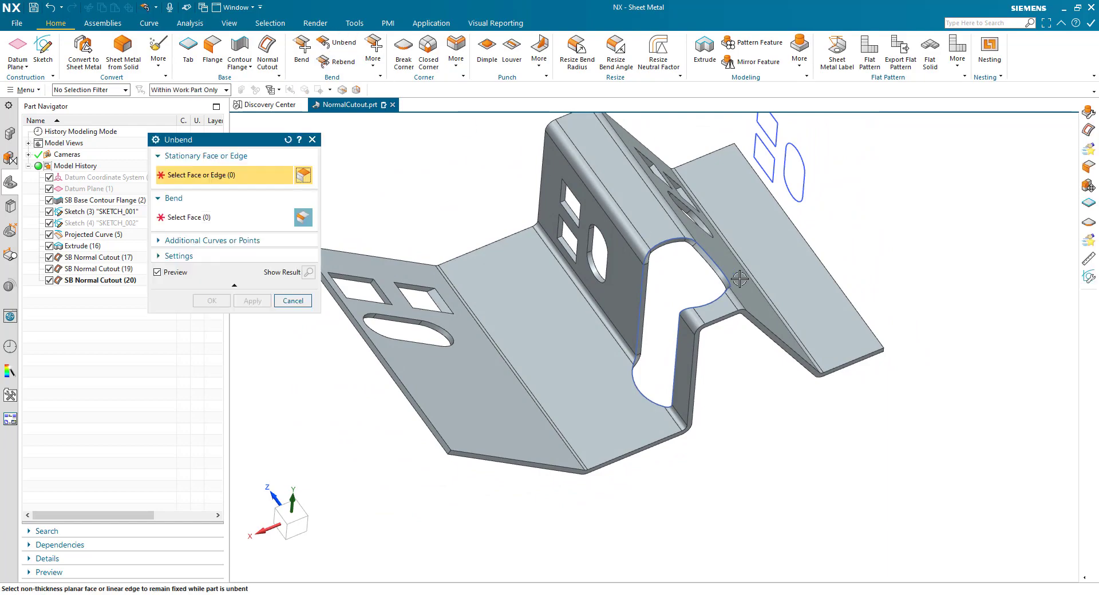
pyautogui.click(772, 269)
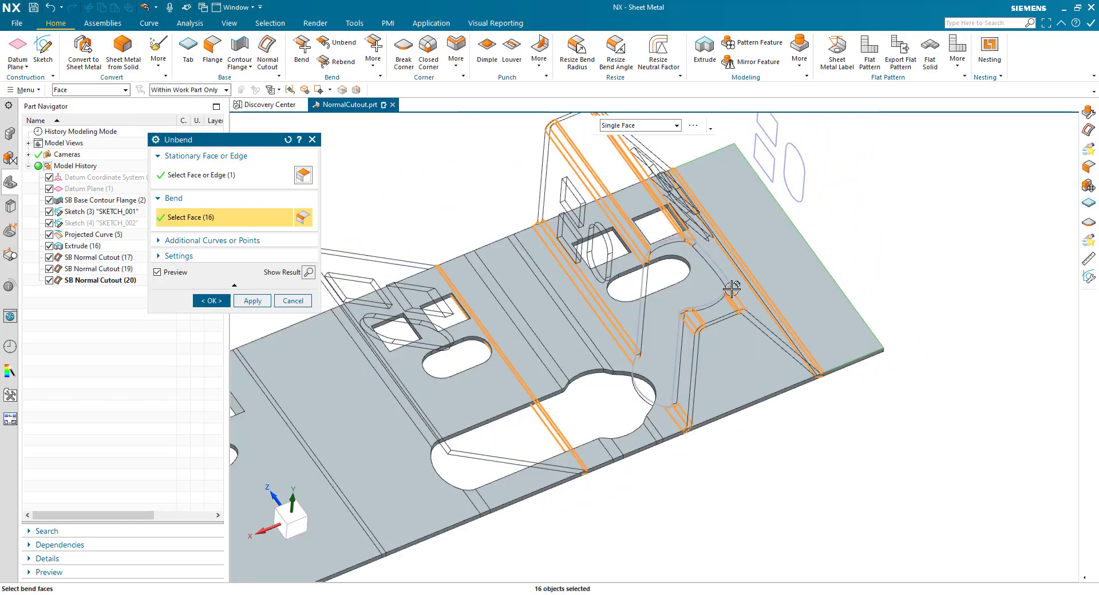
pyautogui.moveTo(622, 383)
pyautogui.mouseDown(button='middle')
pyautogui.moveTo(596, 424)
pyautogui.moveTo(608, 424)
pyautogui.moveTo(601, 408)
pyautogui.moveTo(540, 362)
pyautogui.moveTo(549, 346)
pyautogui.moveTo(562, 380)
pyautogui.moveTo(630, 418)
pyautogui.moveTo(536, 392)
pyautogui.mouseUp(button='middle')
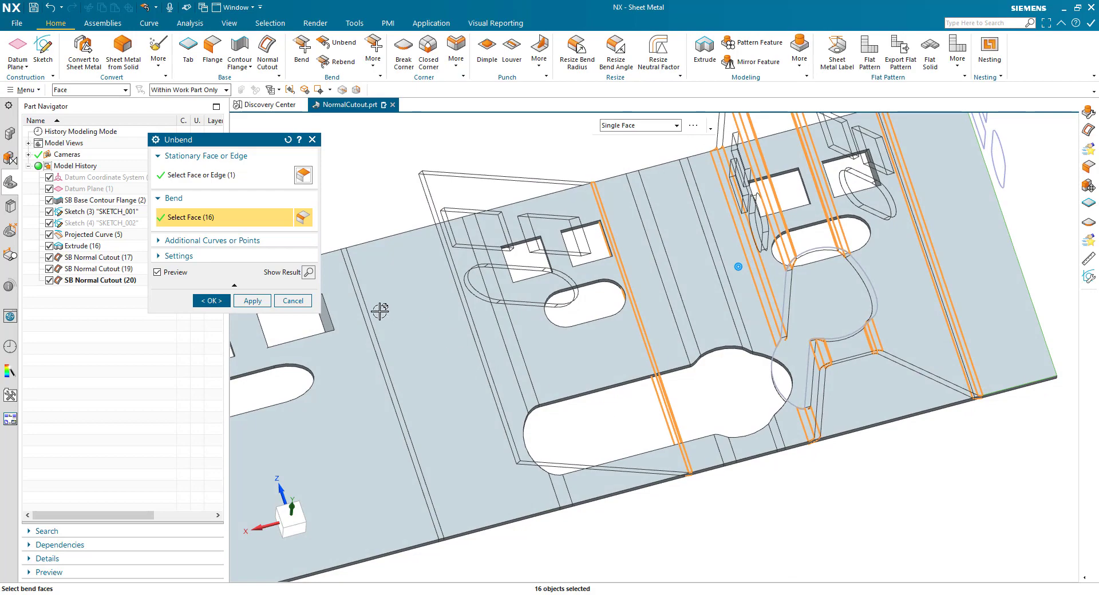
pyautogui.click(293, 300)
pyautogui.moveTo(287, 303); pyautogui.dragTo(417, 370, button='middle')
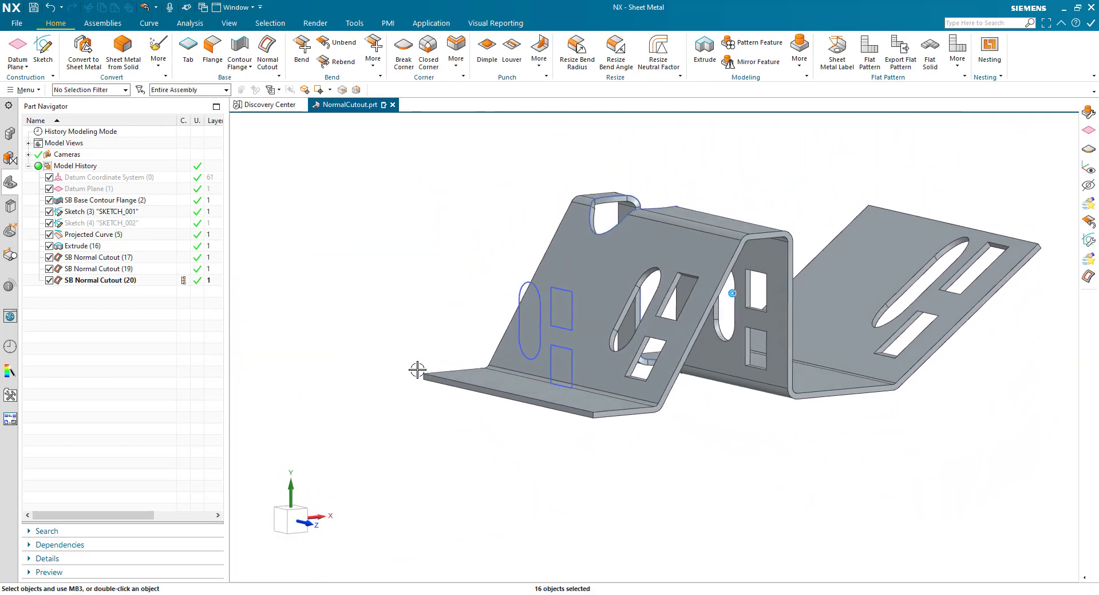